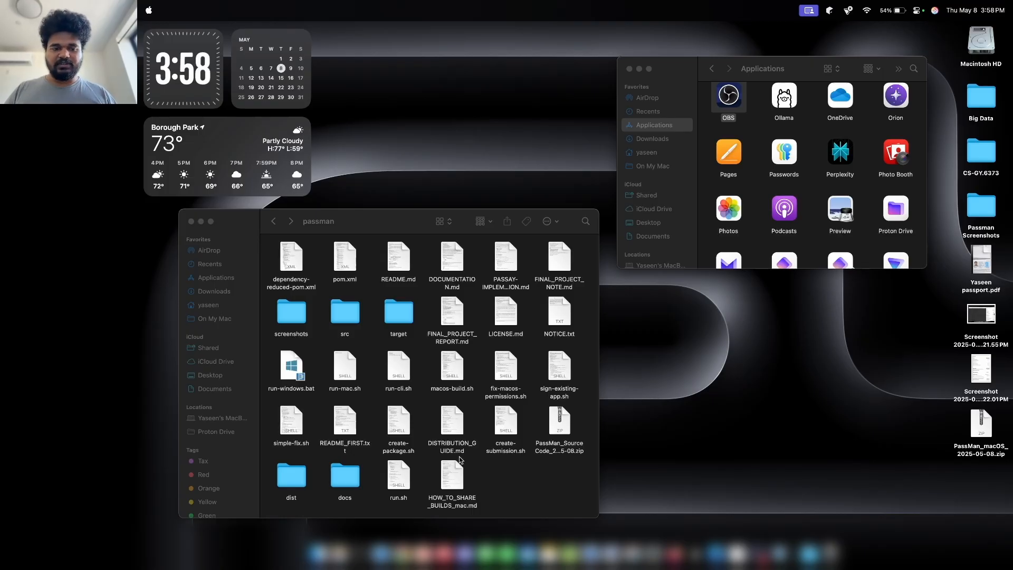
# Check the builds in the dist folder, go back to passman, and bring up Launchpad.
pyautogui.doubleClick(303, 482)
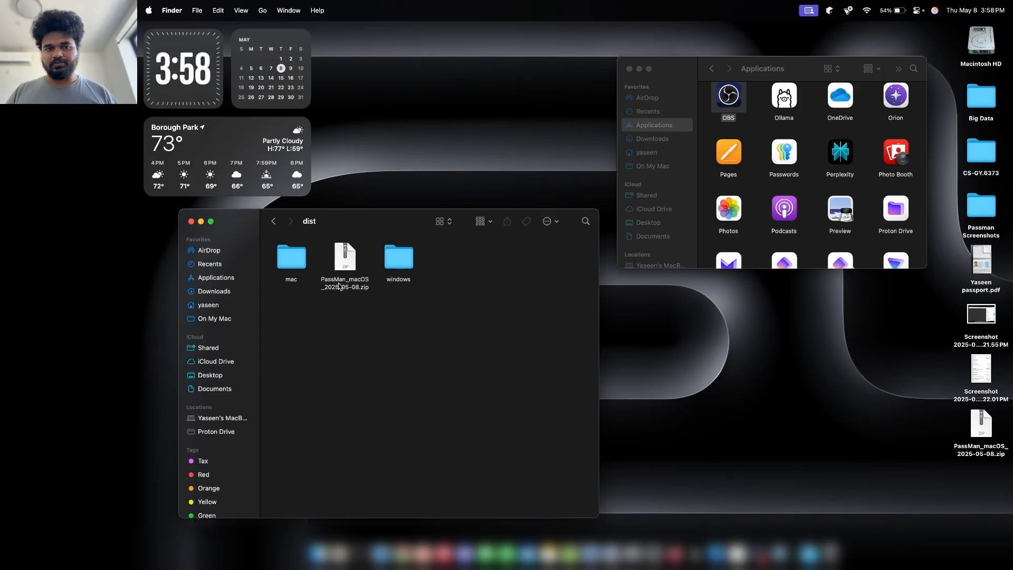
pyautogui.click(274, 221)
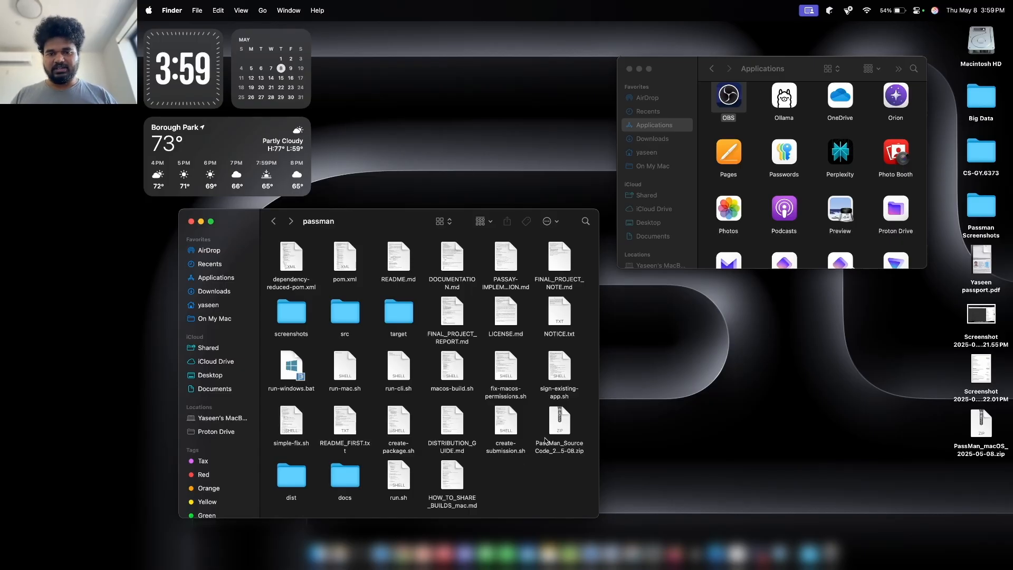
pyautogui.press('F4')
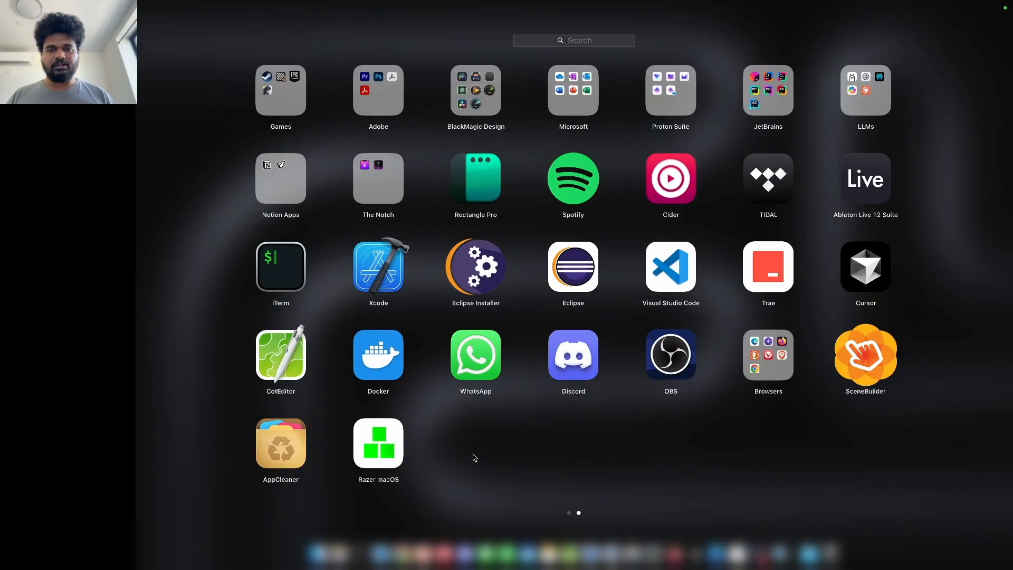
# View the PassMan error screenshot in WhatsApp, then close the viewer and passman window.
pyautogui.click(472, 443)
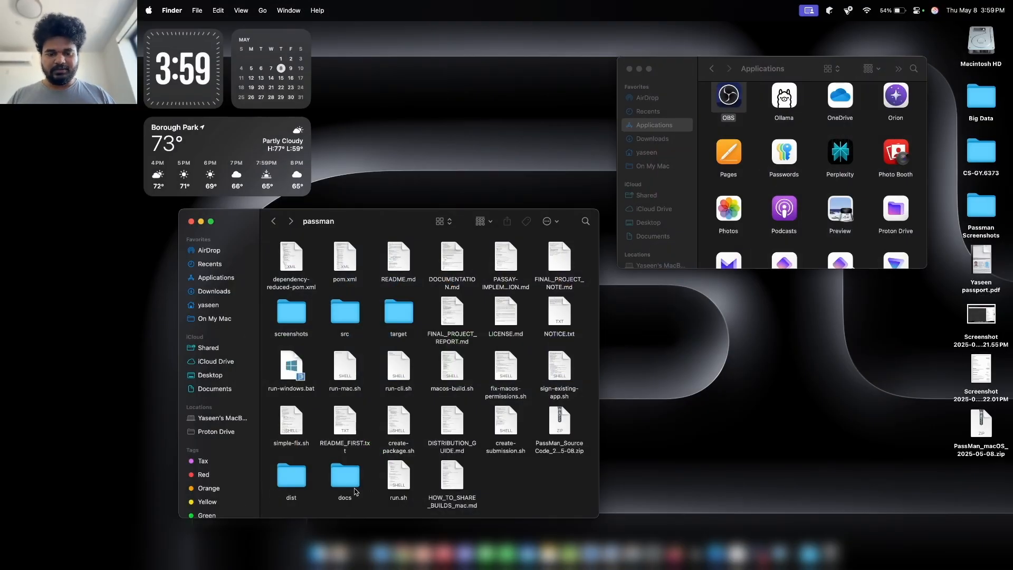
pyautogui.click(507, 552)
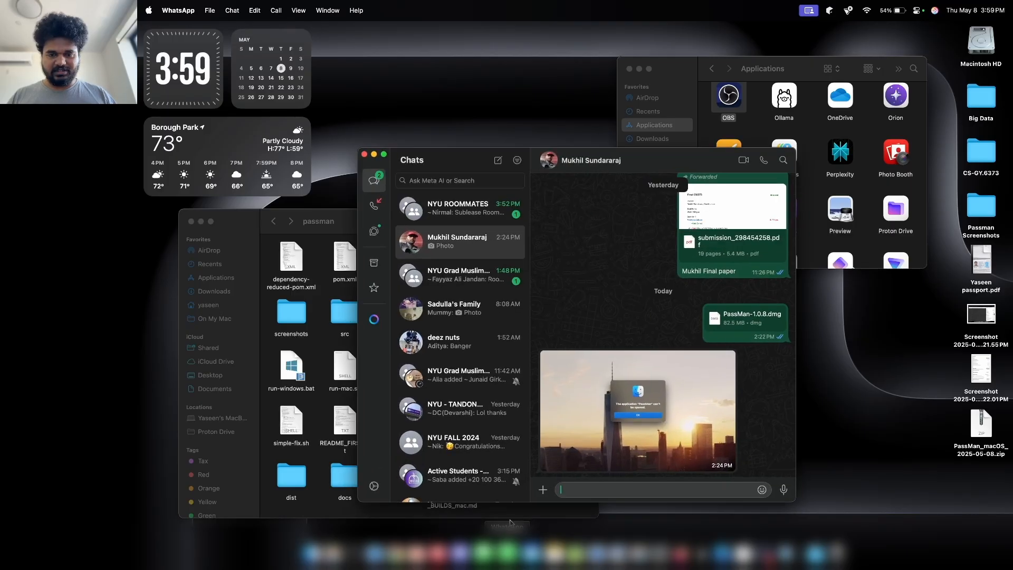
pyautogui.click(581, 349)
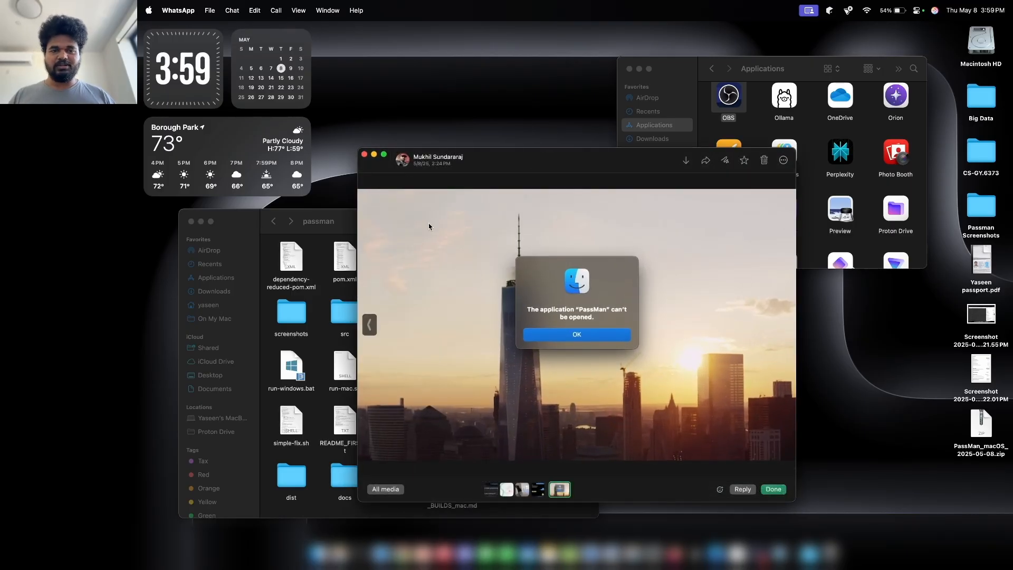
pyautogui.click(375, 154)
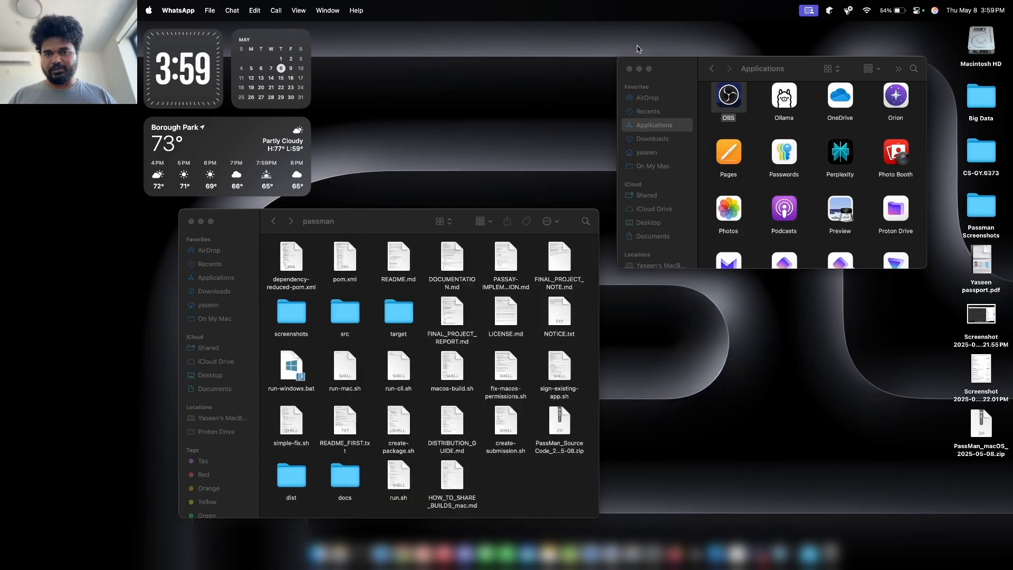
pyautogui.click(201, 222)
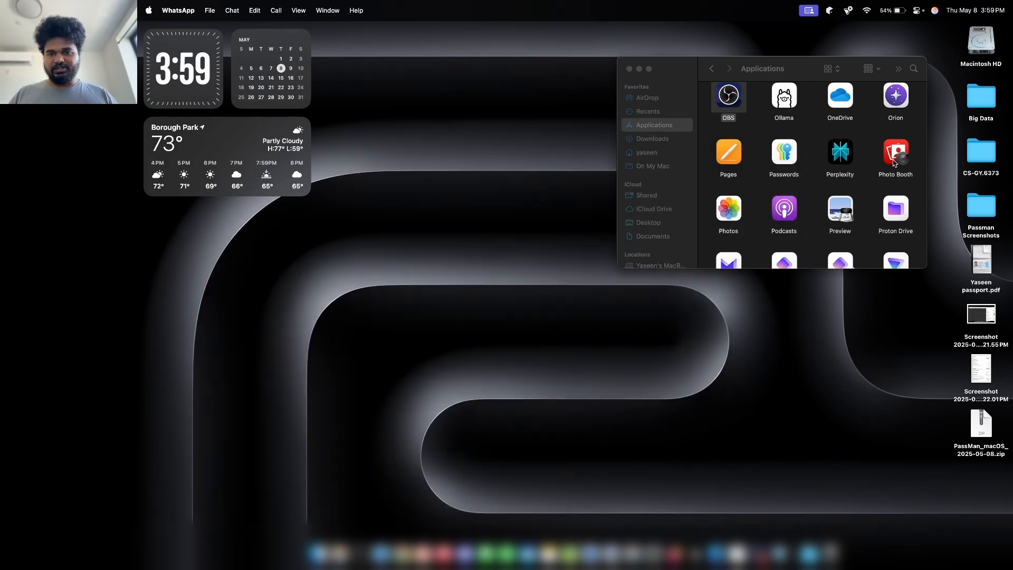
# Unzip the PassMan macOS archive on the desktop and open the PassMan_macOS folder.
pyautogui.moveTo(679, 69); pyautogui.dragTo(388, 228)
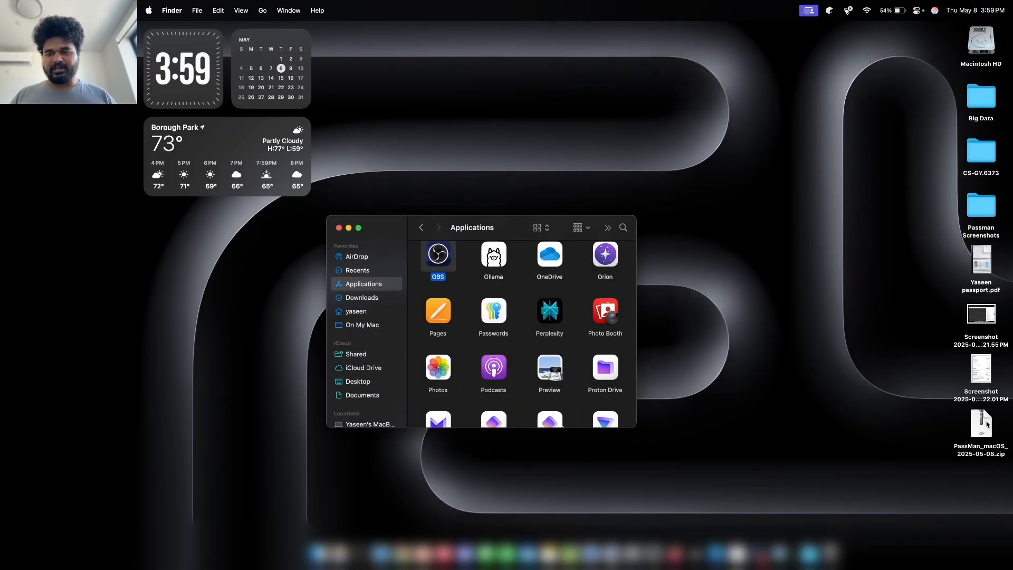
pyautogui.click(986, 424)
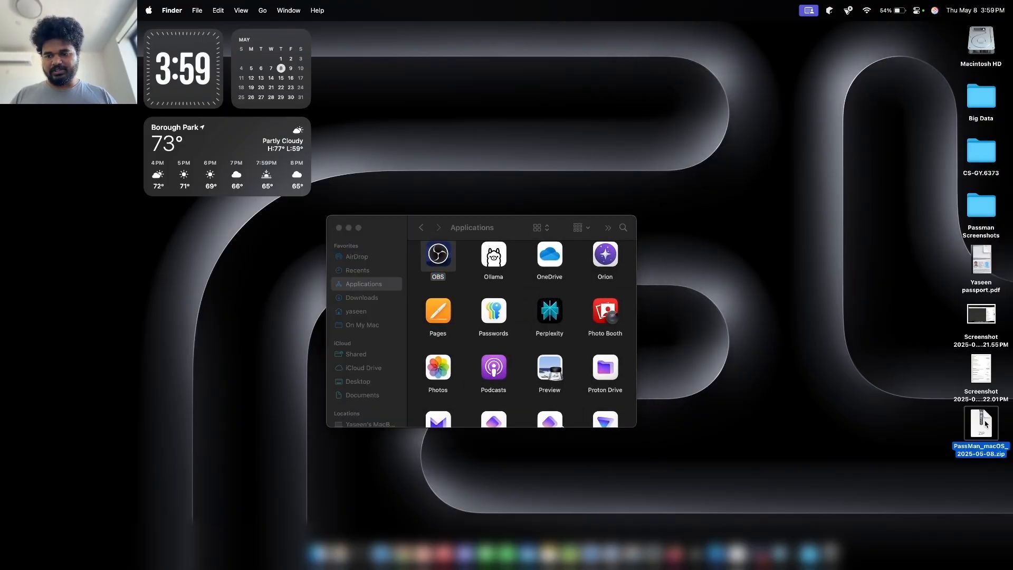
pyautogui.doubleClick(982, 424)
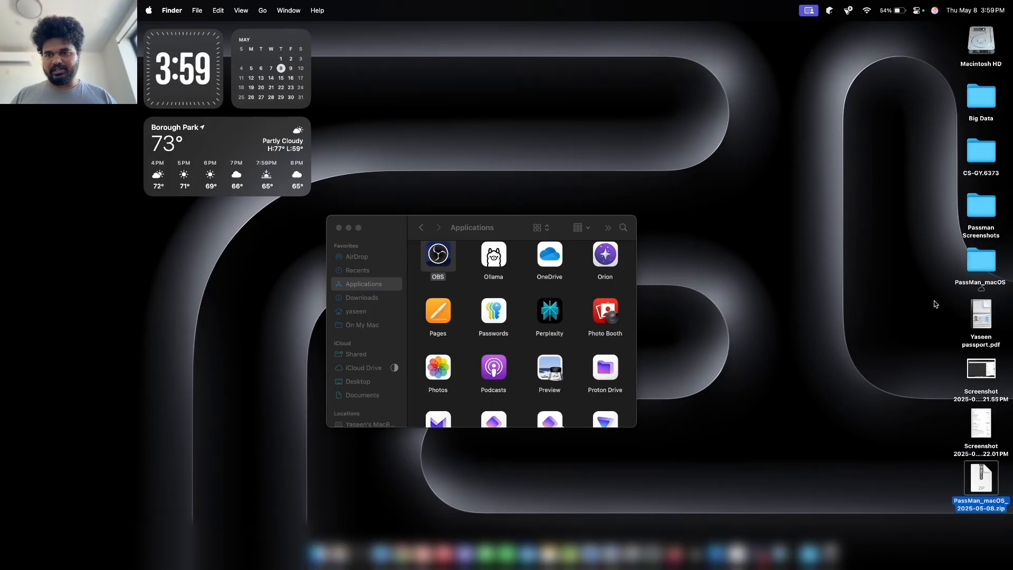
pyautogui.doubleClick(979, 260)
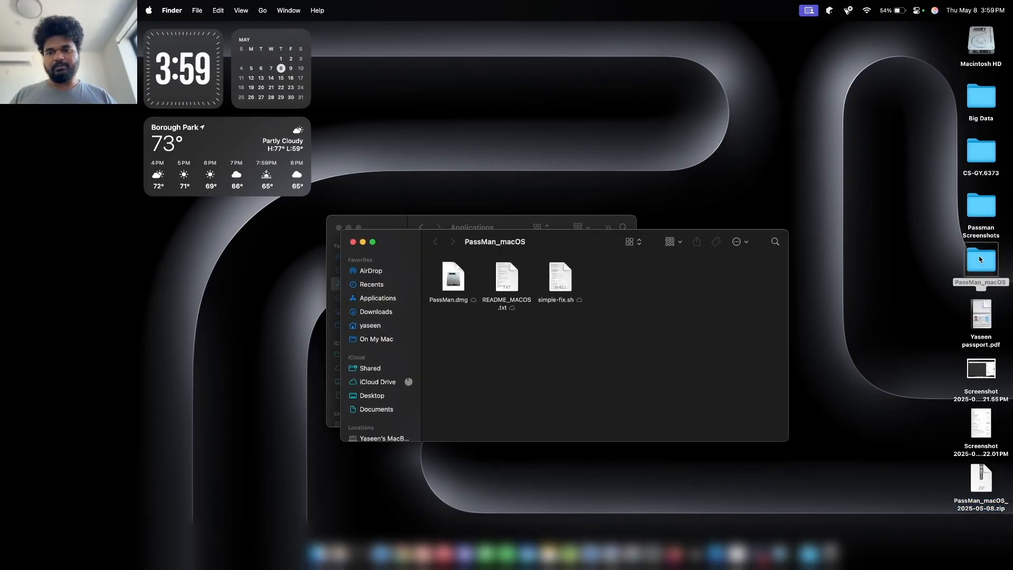
# Arrange the Applications and PassMan_macOS windows and select PassMan.dmg.
pyautogui.moveTo(403, 221); pyautogui.dragTo(473, 53)
pyautogui.click(622, 423)
pyautogui.moveTo(512, 247); pyautogui.dragTo(619, 302)
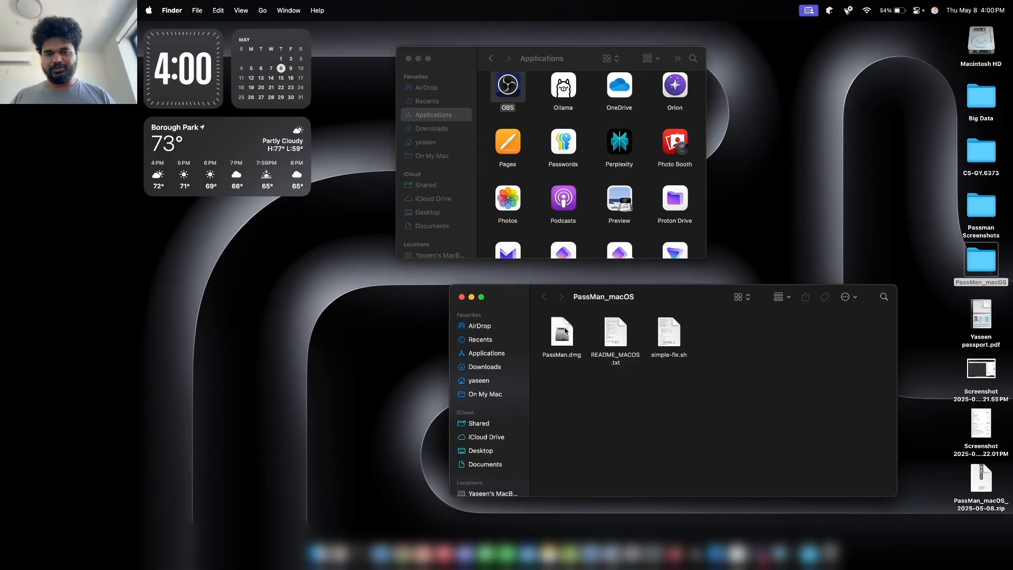
pyautogui.click(566, 331)
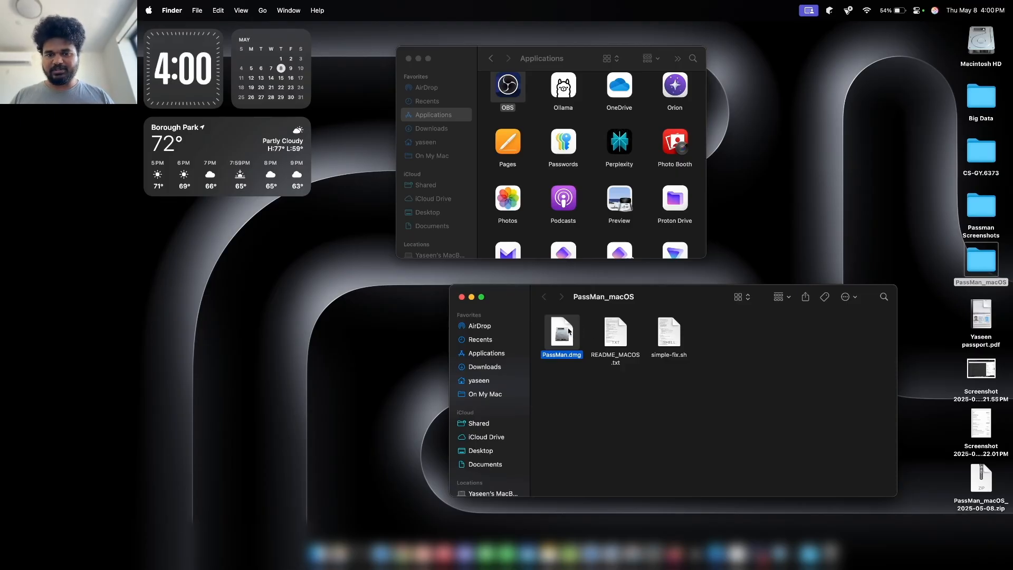
# Mount PassMan.dmg, copy PassMan into Applications, and close the disk image window.
pyautogui.doubleClick(565, 333)
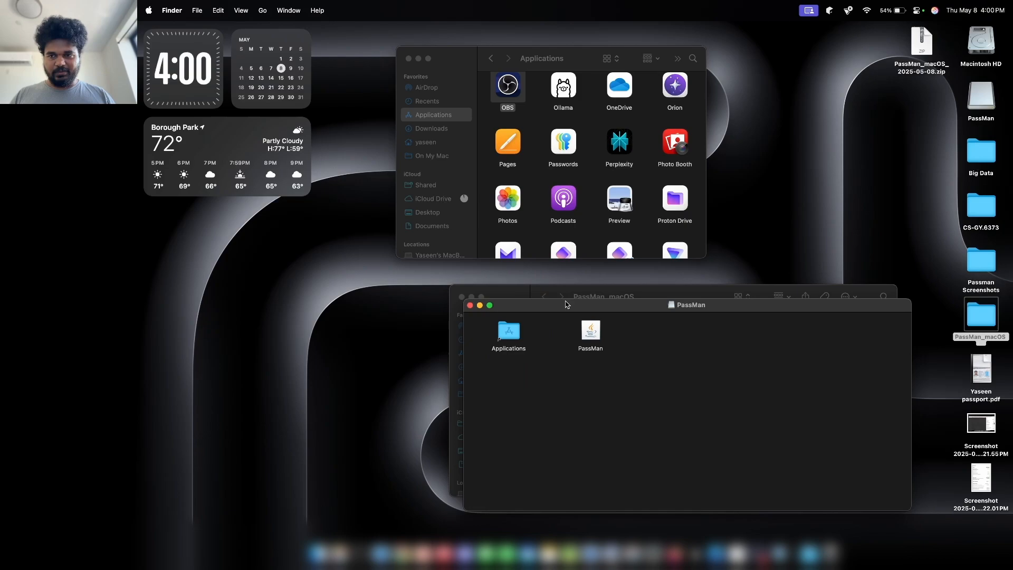
pyautogui.moveTo(602, 307); pyautogui.dragTo(626, 200)
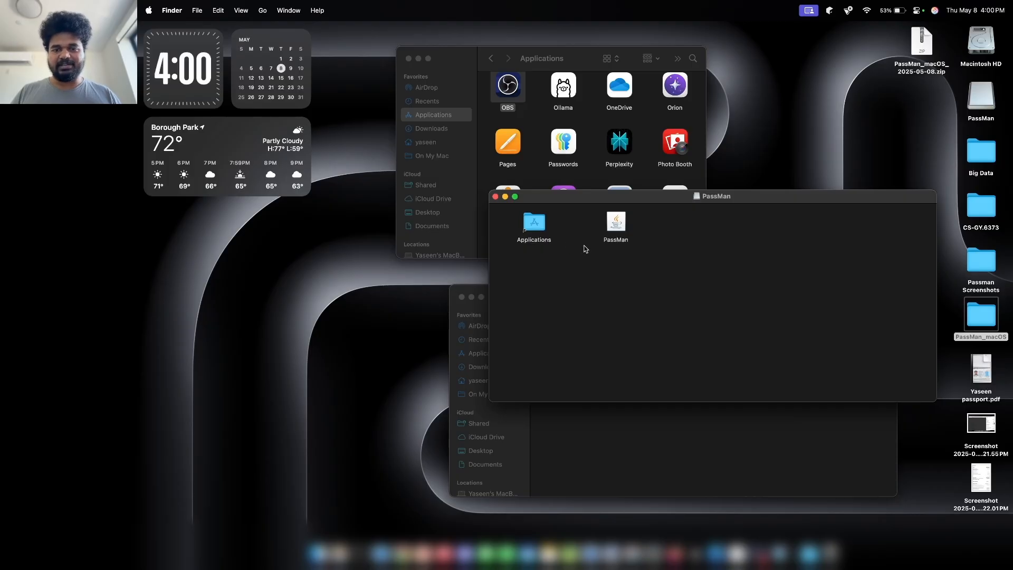
pyautogui.moveTo(614, 232); pyautogui.dragTo(533, 231)
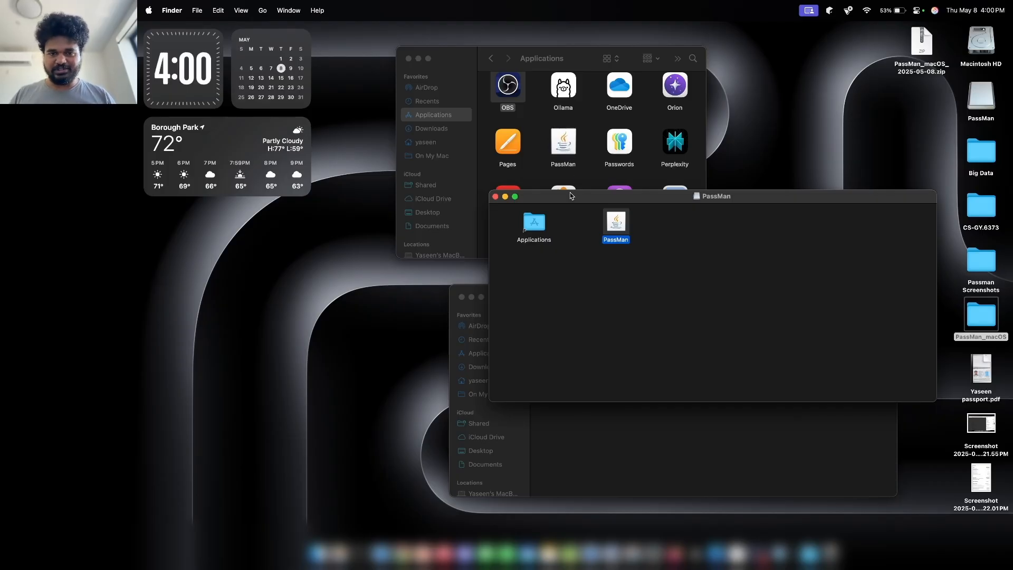
pyautogui.moveTo(573, 195); pyautogui.dragTo(576, 239)
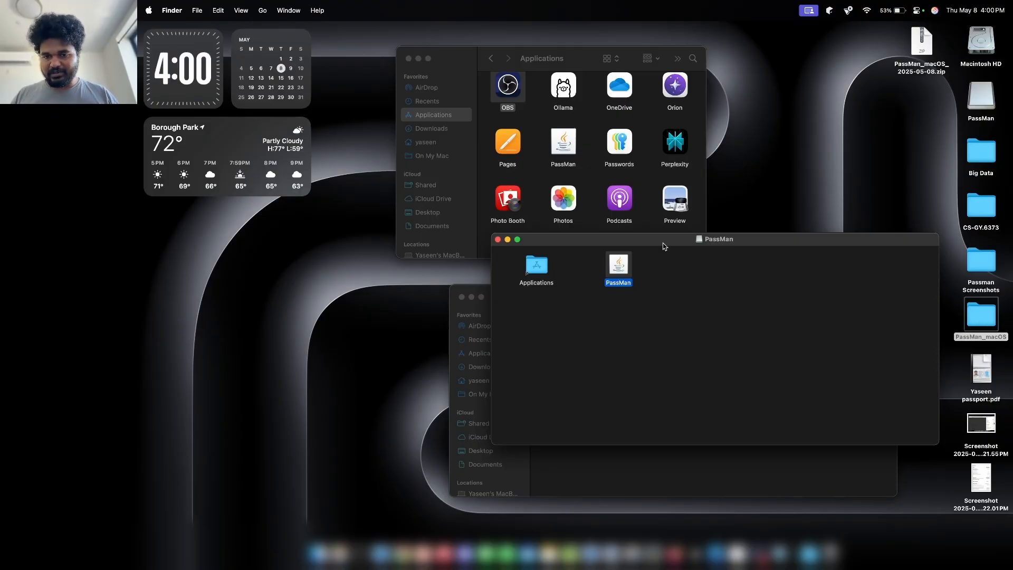
pyautogui.click(498, 239)
pyautogui.moveTo(636, 297); pyautogui.dragTo(658, 288)
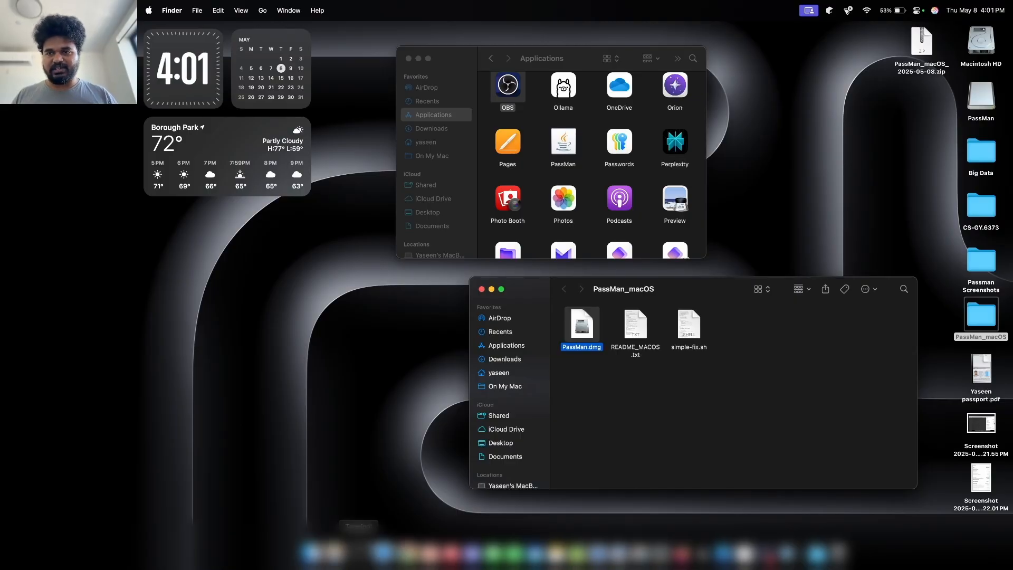
# Run simple-fix.sh in Terminal by dropping the script from Finder into Terminal.
pyautogui.click(359, 551)
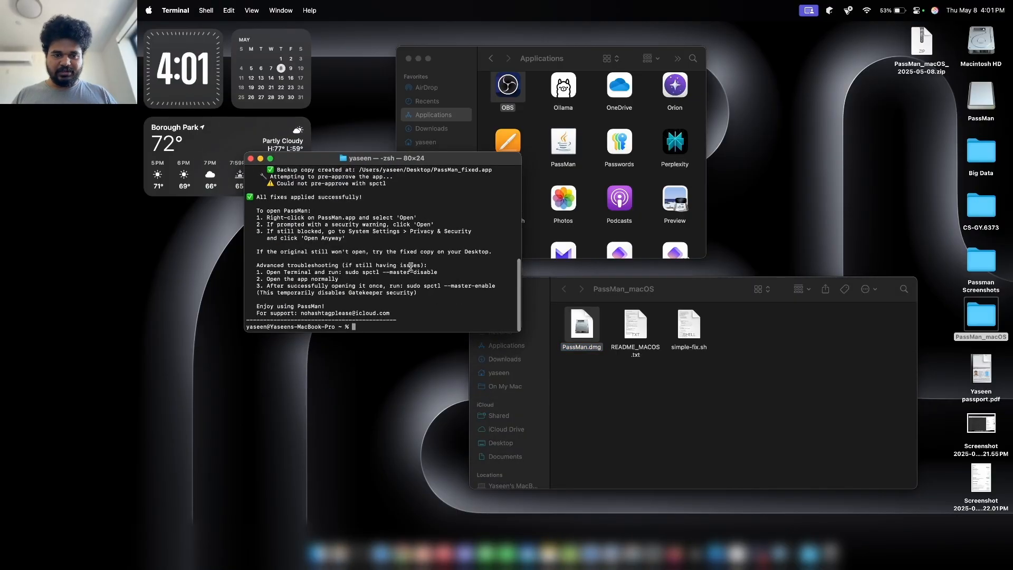
pyautogui.click(681, 324)
pyautogui.moveTo(690, 327)
pyautogui.mouseDown()
pyautogui.moveTo(704, 325)
pyautogui.moveTo(696, 331)
pyautogui.mouseUp()
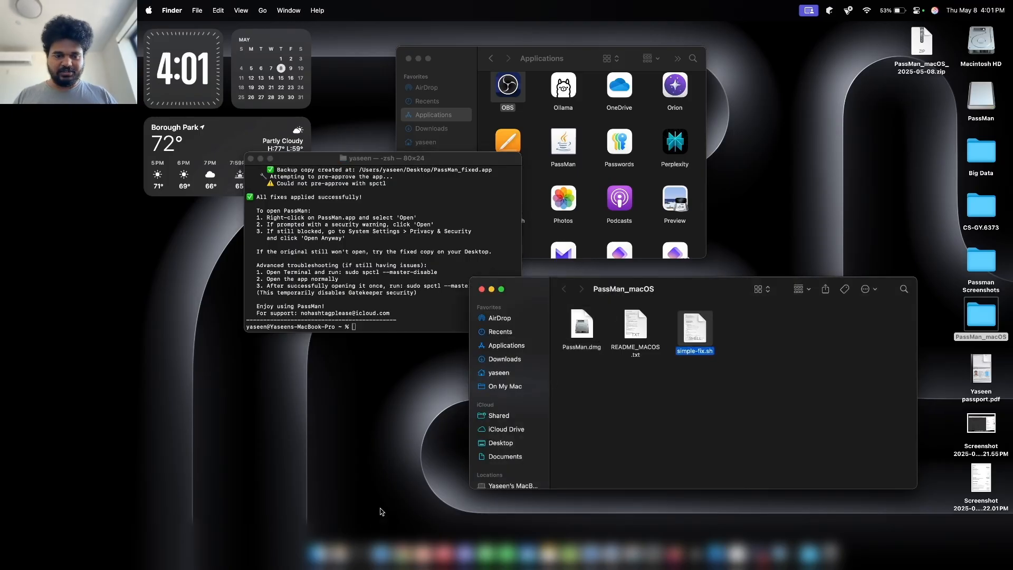
pyautogui.click(368, 160)
pyautogui.moveTo(368, 160); pyautogui.dragTo(324, 192)
pyautogui.moveTo(696, 326); pyautogui.dragTo(414, 323)
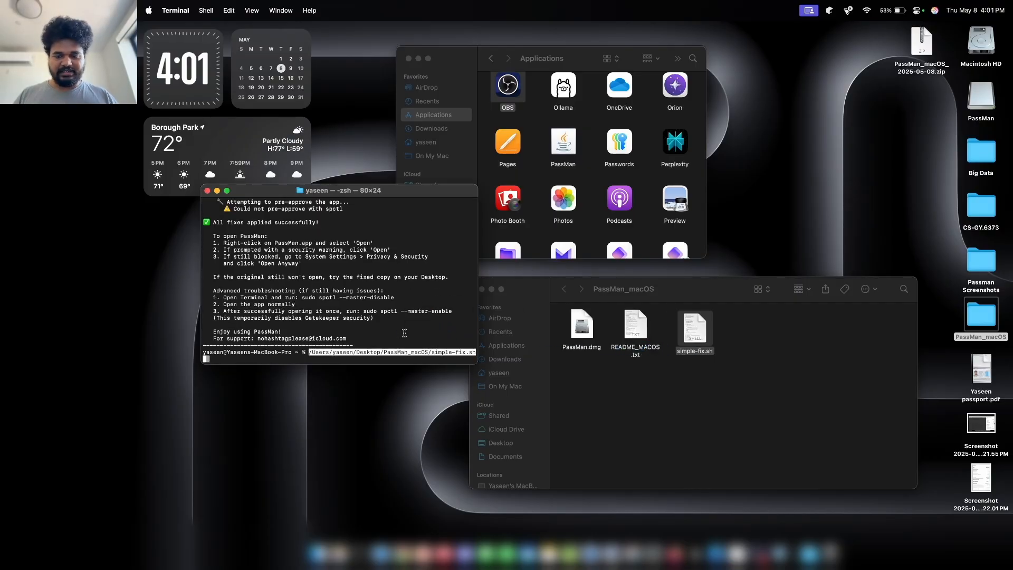
pyautogui.press('Return')
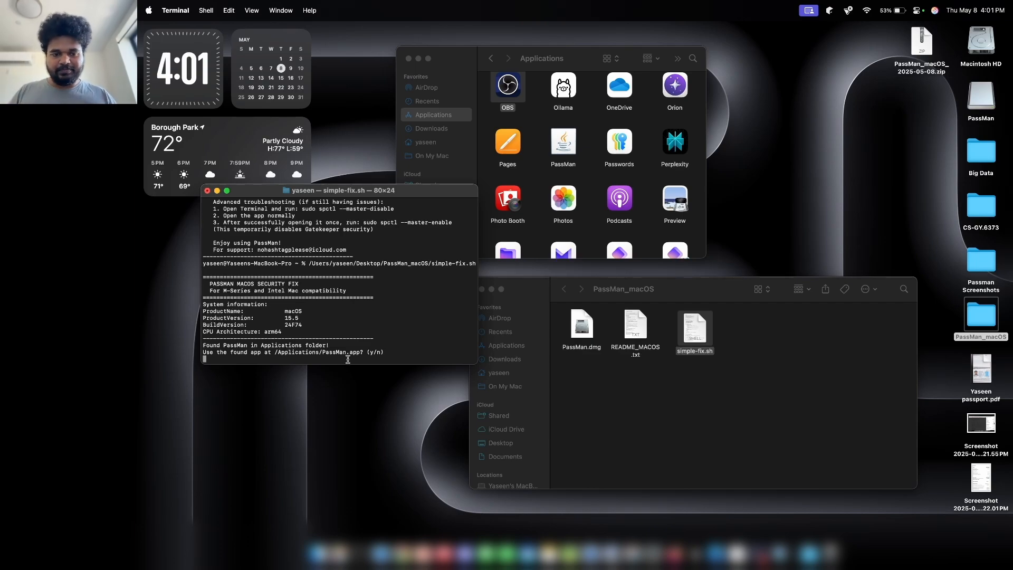
# Answer y to use the found PassMan app and submit the administrator password.
pyautogui.press('F4')
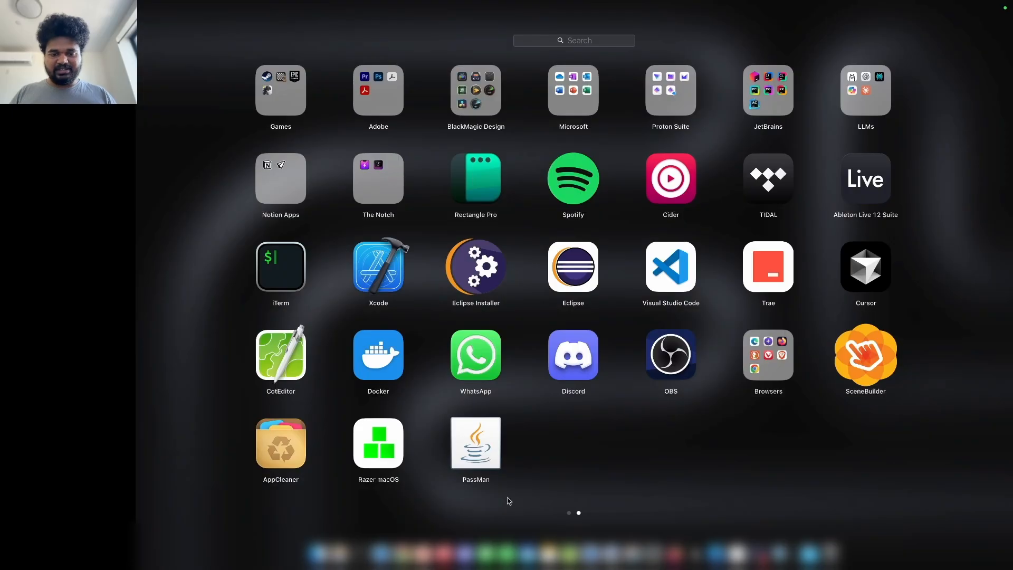
pyautogui.click(465, 434)
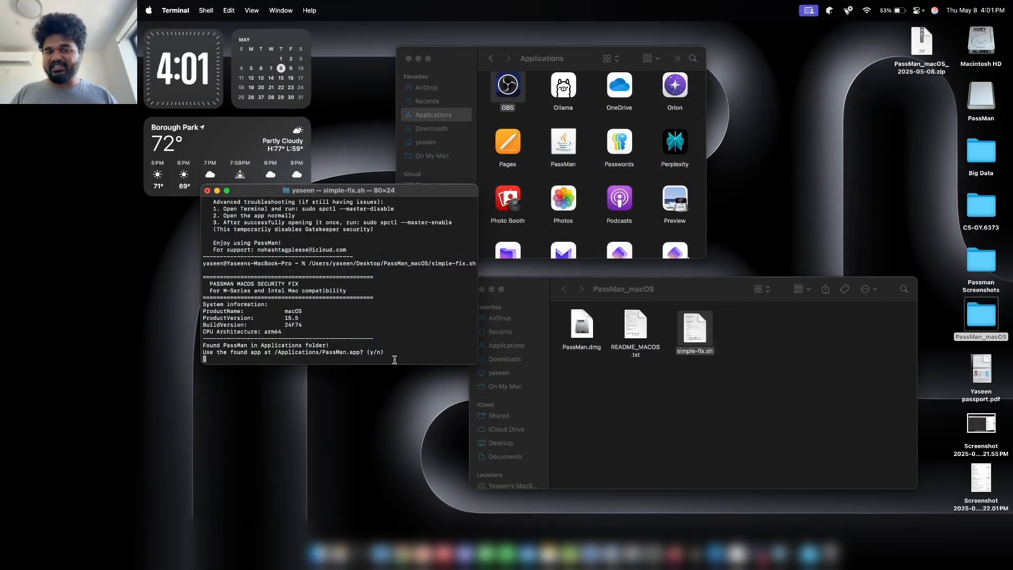
pyautogui.write('y')
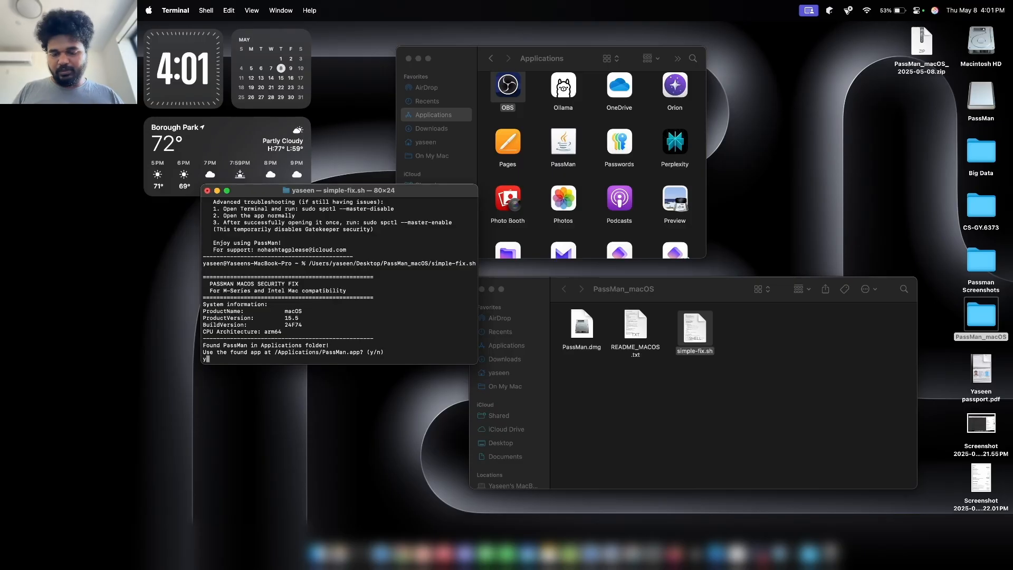
pyautogui.press('Return')
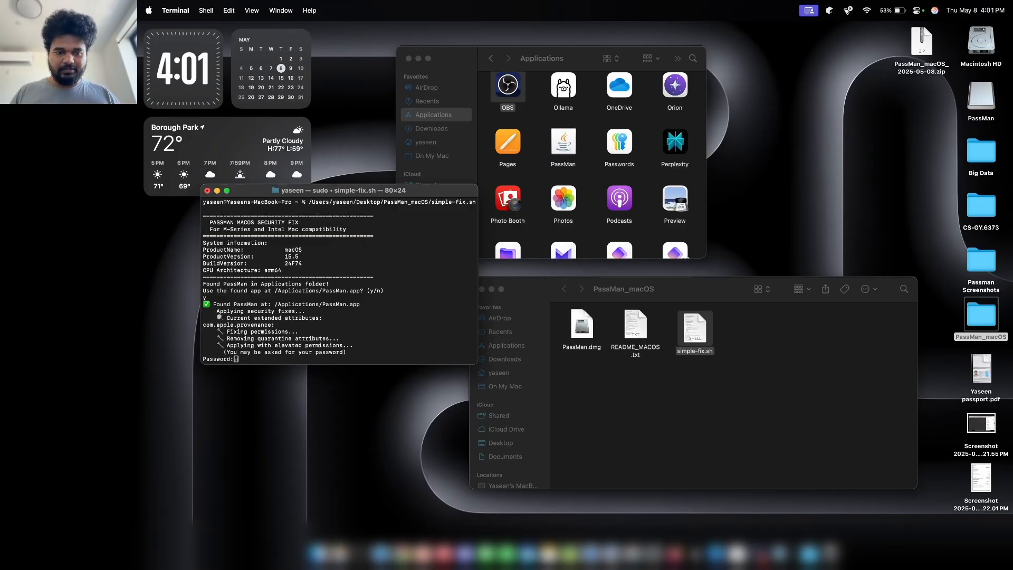
pyautogui.press('Return')
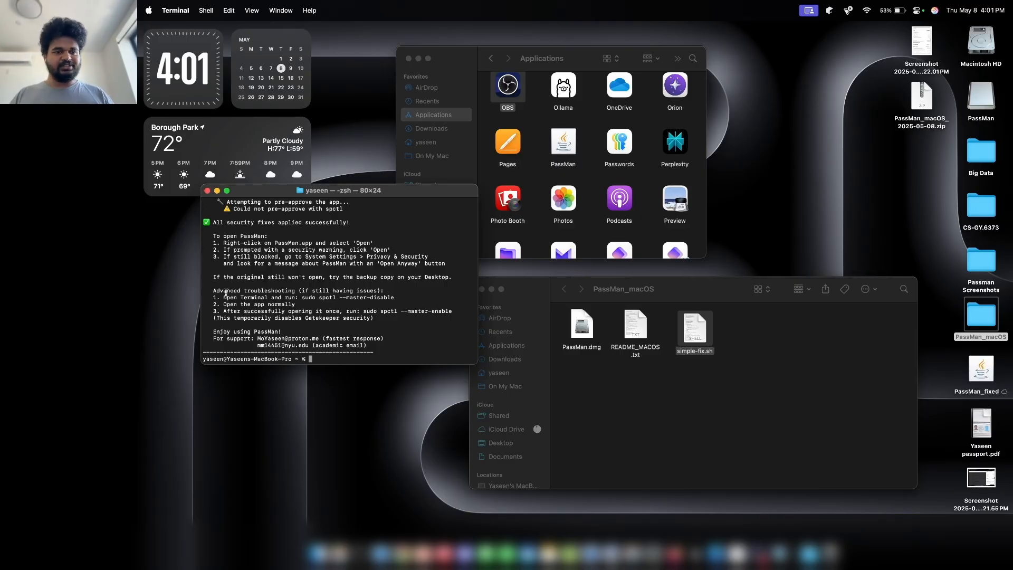
# Highlight the advanced troubleshooting steps in the fix output, then bring up Launchpad.
pyautogui.moveTo(213, 291); pyautogui.dragTo(381, 315)
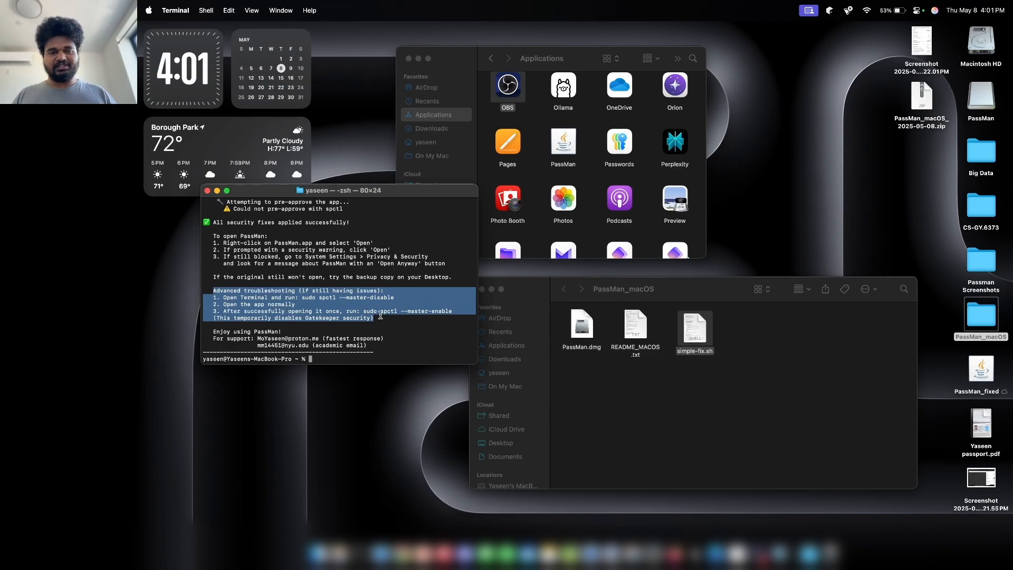
pyautogui.click(379, 316)
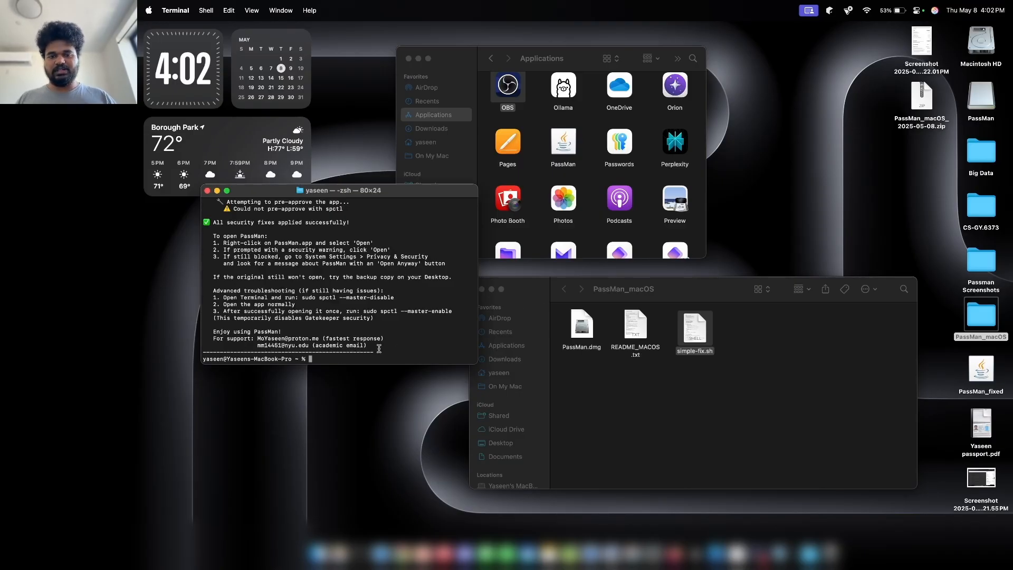
pyautogui.click(339, 553)
# Launch PassMan and log in with the username and master password.
pyautogui.click(466, 463)
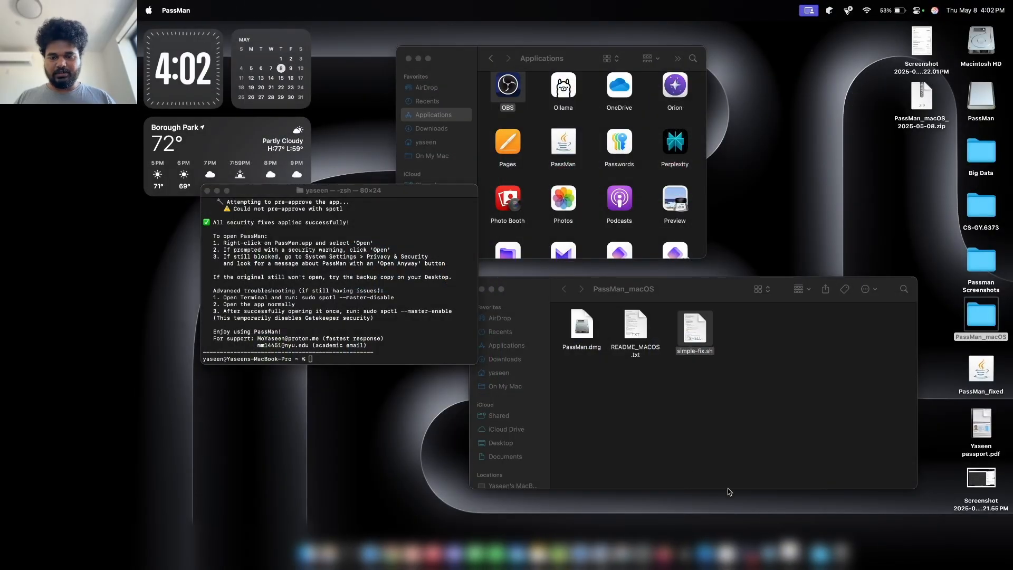
pyautogui.write('Y')
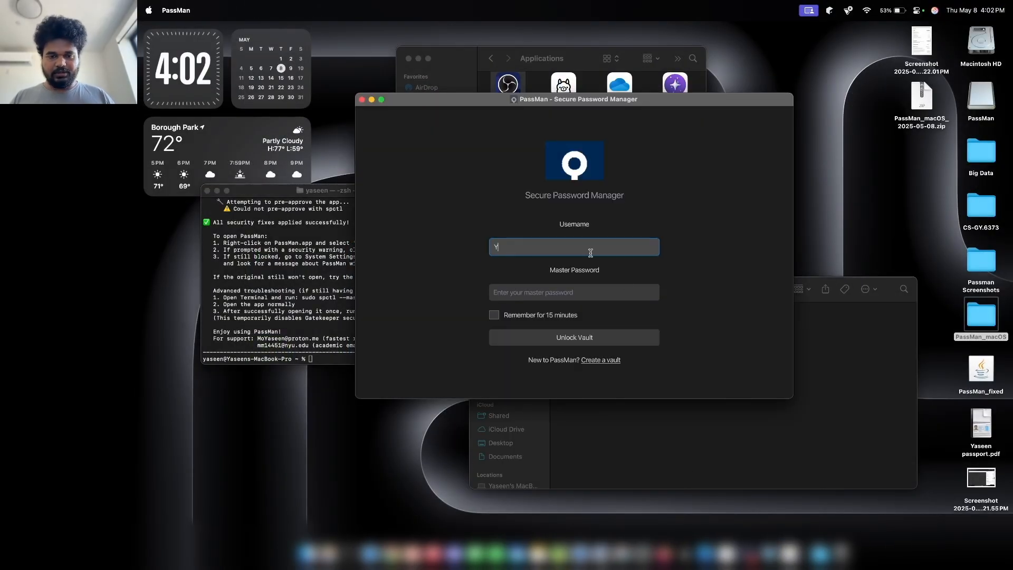
pyautogui.write('aseen')
pyautogui.press('Tab')
pyautogui.write('•••••••••')
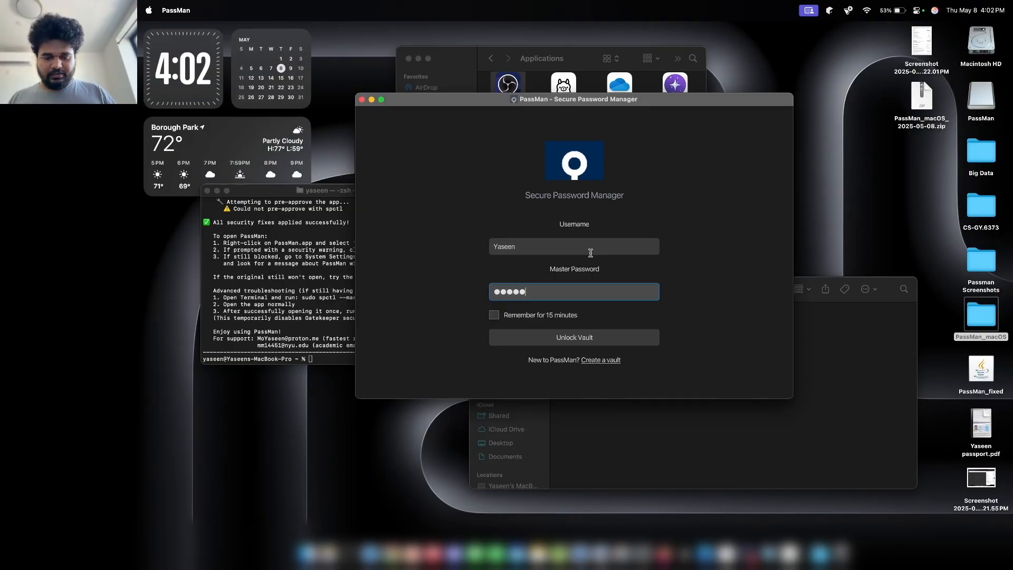
pyautogui.press('Return')
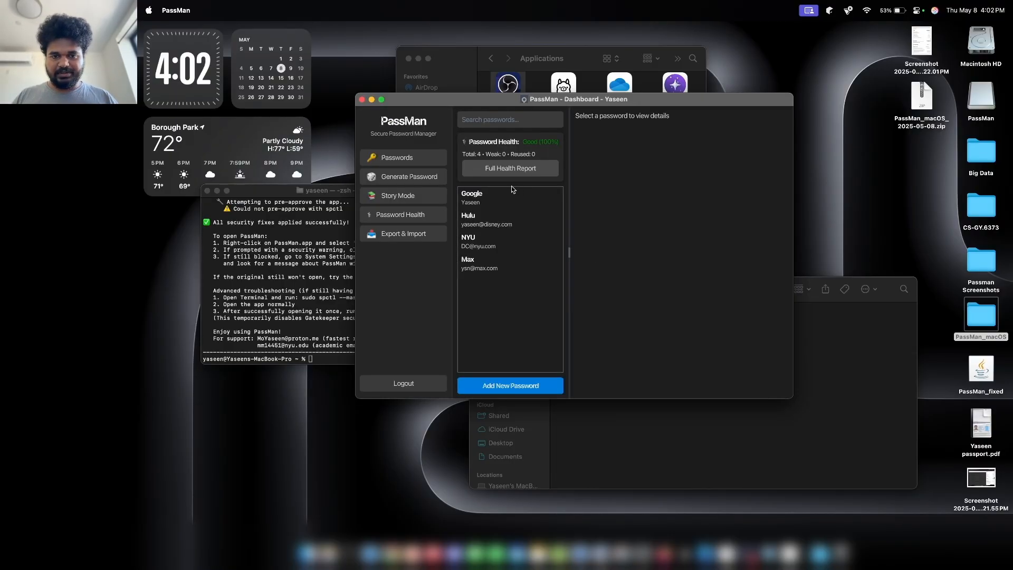
# Copy the Google entry's password and test-paste it in Terminal without editing the entry.
pyautogui.click(498, 197)
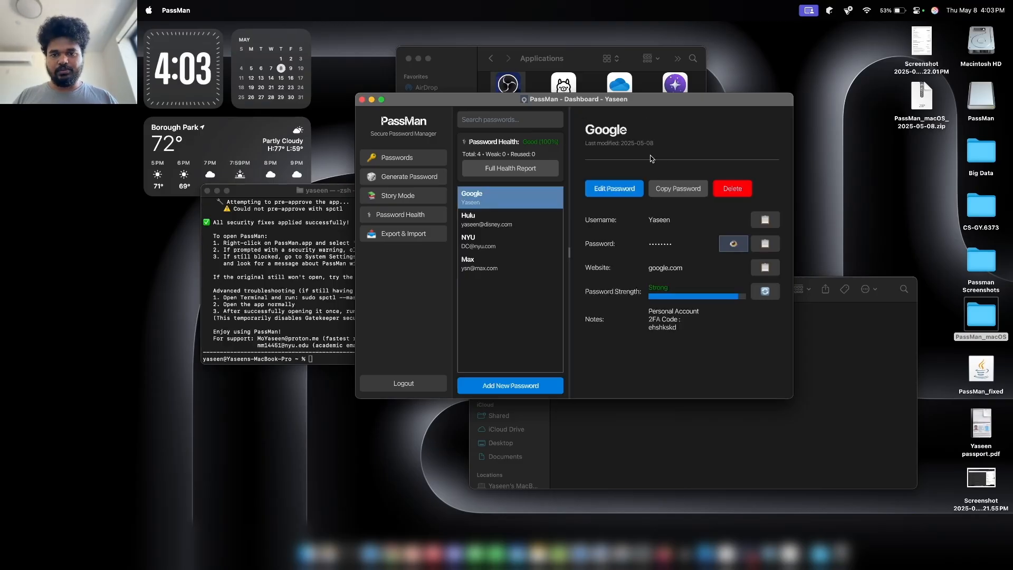
pyautogui.click(606, 185)
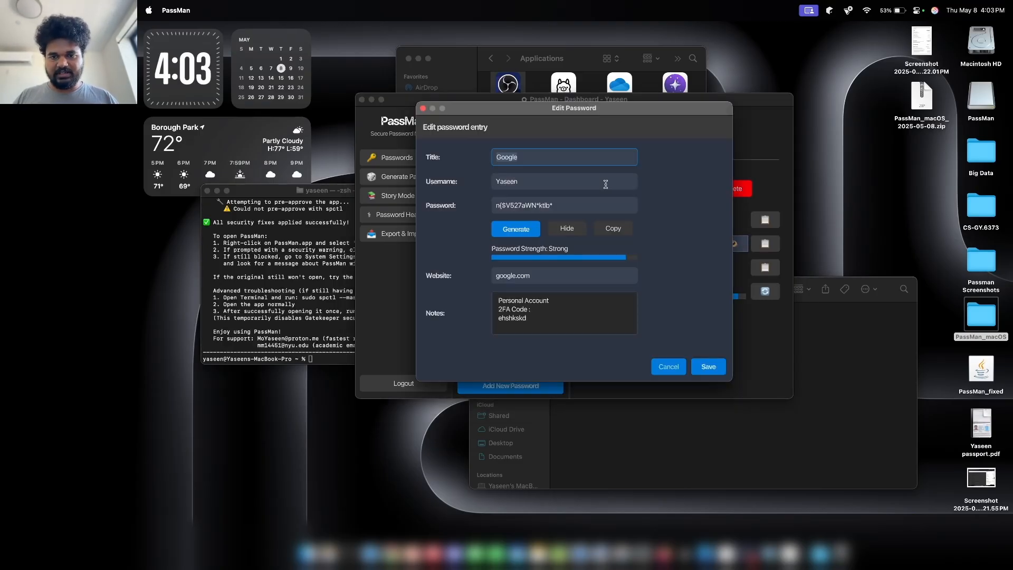
pyautogui.click(666, 363)
pyautogui.click(666, 196)
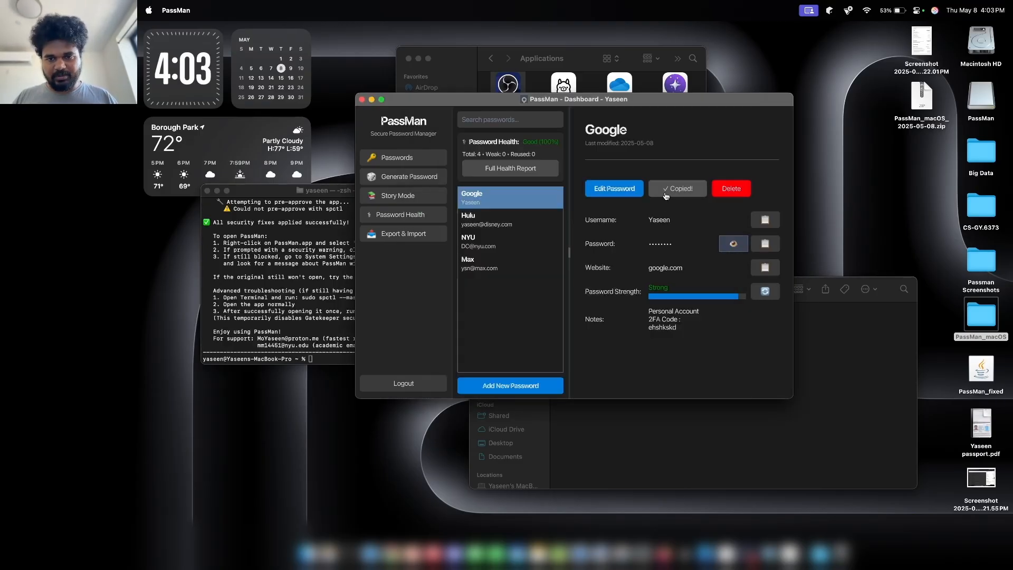
pyautogui.click(331, 355)
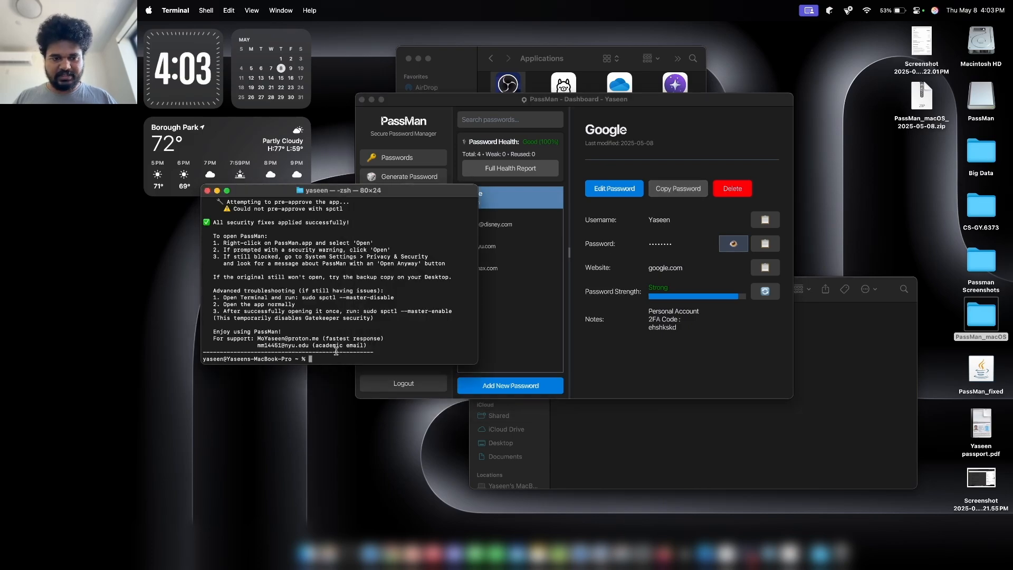
pyautogui.press('super+v')
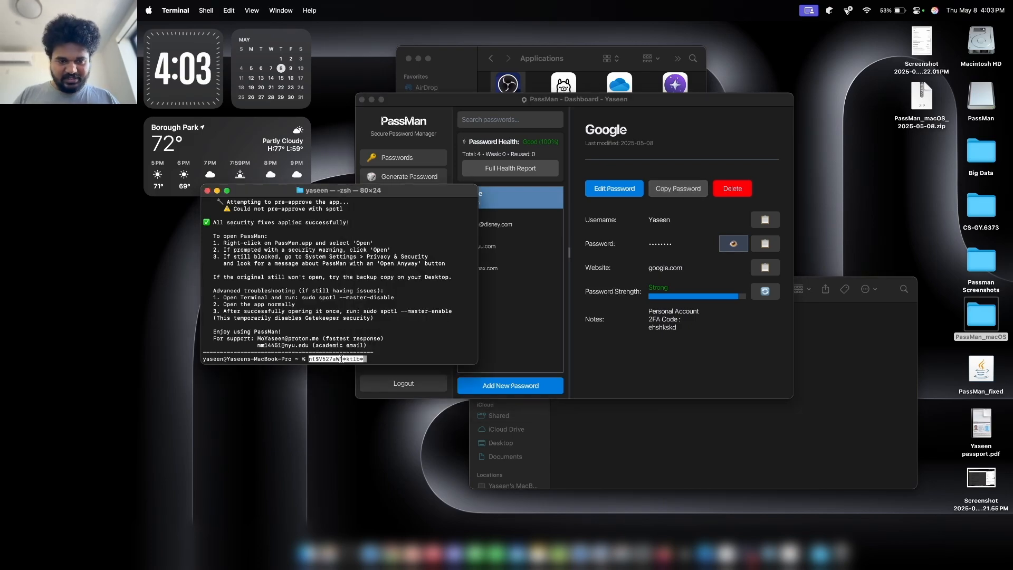
pyautogui.press('BackSpace')
pyautogui.press('BackSpace')
pyautogui.press('BackSpace')
pyautogui.press('BackSpace')
pyautogui.press('BackSpace')
pyautogui.press('BackSpace')
pyautogui.press('BackSpace')
pyautogui.press('BackSpace')
pyautogui.press('BackSpace')
pyautogui.press('BackSpace')
pyautogui.press('BackSpace')
pyautogui.press('BackSpace')
pyautogui.press('BackSpace')
pyautogui.press('BackSpace')
pyautogui.press('BackSpace')
pyautogui.press('BackSpace')
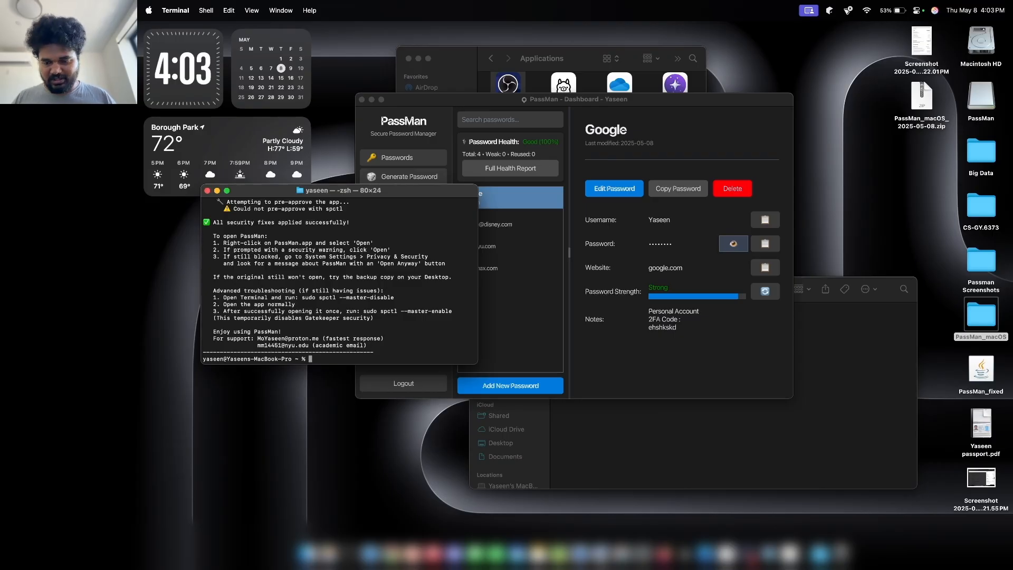
pyautogui.click(664, 340)
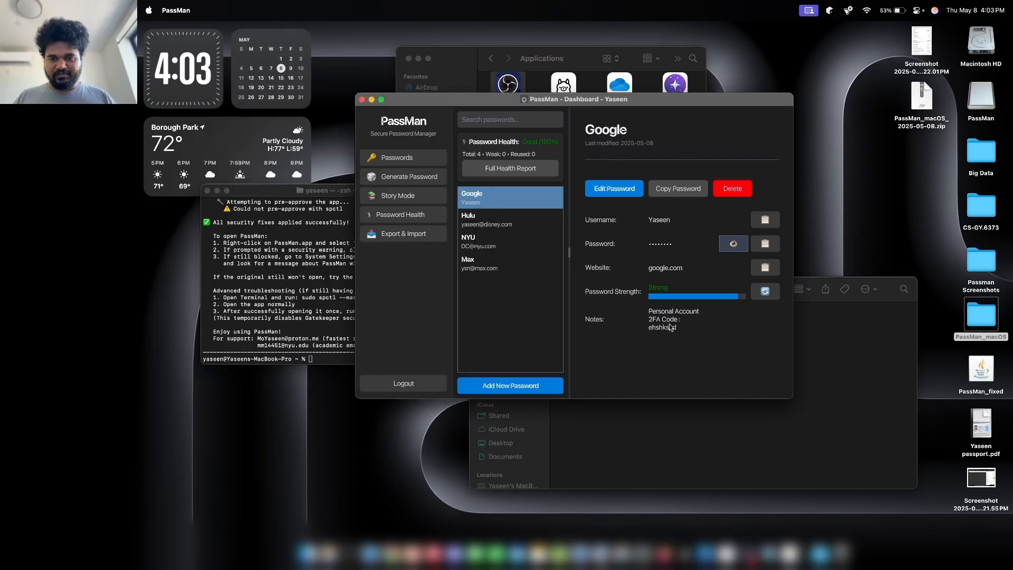
# In the password generator, copy a random password and regenerate it a few times.
pyautogui.click(391, 177)
pyautogui.scroll(-2, 552, 237)
pyautogui.scroll(2, 553, 237)
pyautogui.scroll(-4, 554, 235)
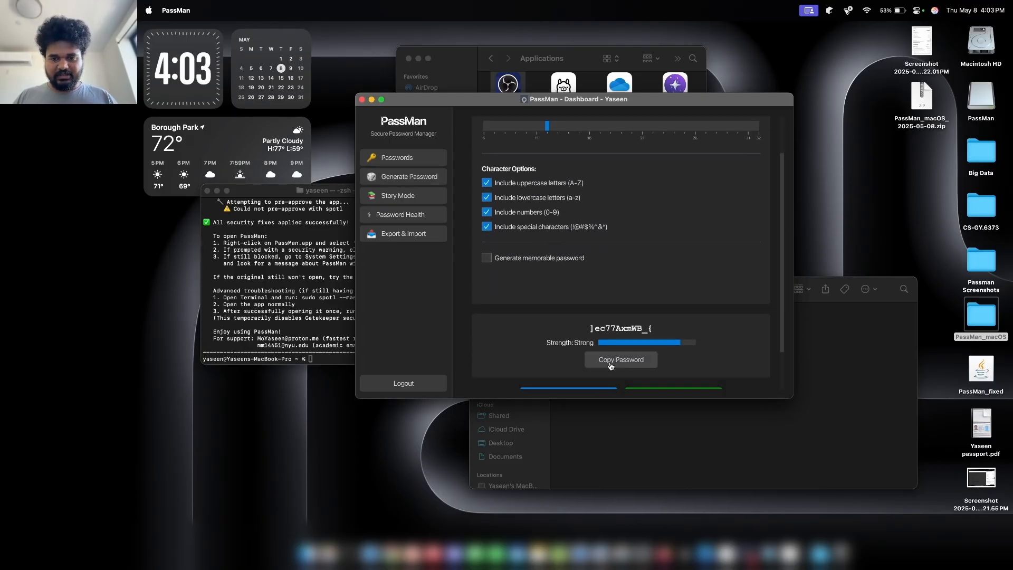
pyautogui.scroll(1, 612, 364)
pyautogui.click(616, 331)
pyautogui.click(589, 362)
pyautogui.click(588, 362)
pyautogui.click(588, 362)
# Switch to memorable passwords and generate one with the Cyberpunk City theme.
pyautogui.click(543, 227)
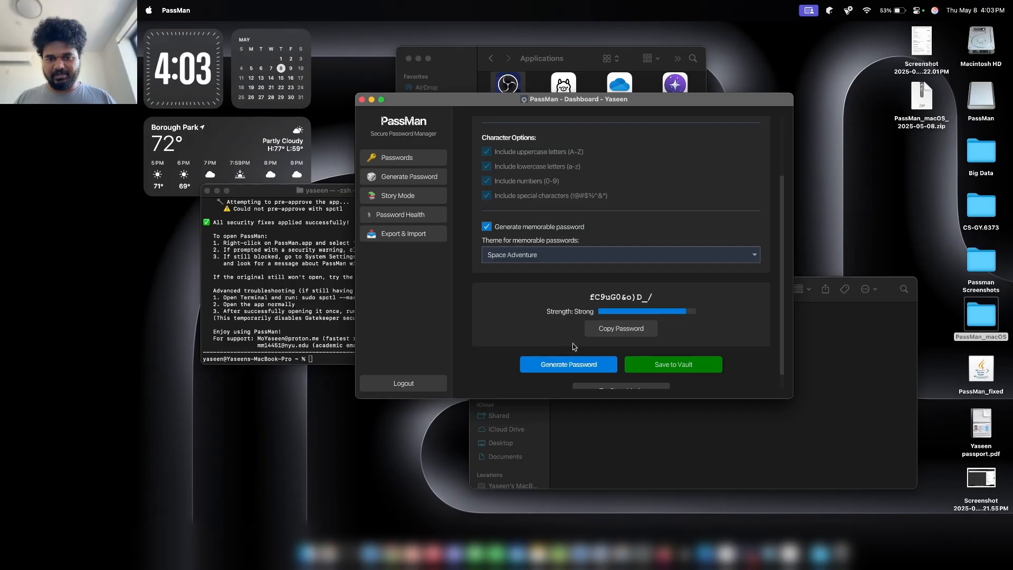
pyautogui.click(565, 369)
pyautogui.click(565, 370)
pyautogui.click(553, 252)
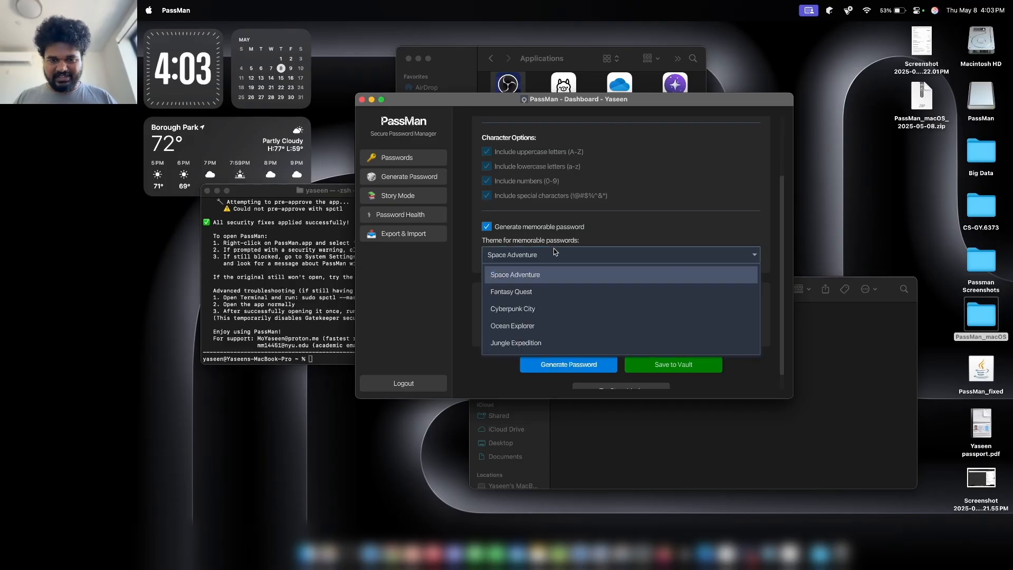
pyautogui.click(514, 308)
pyautogui.click(569, 363)
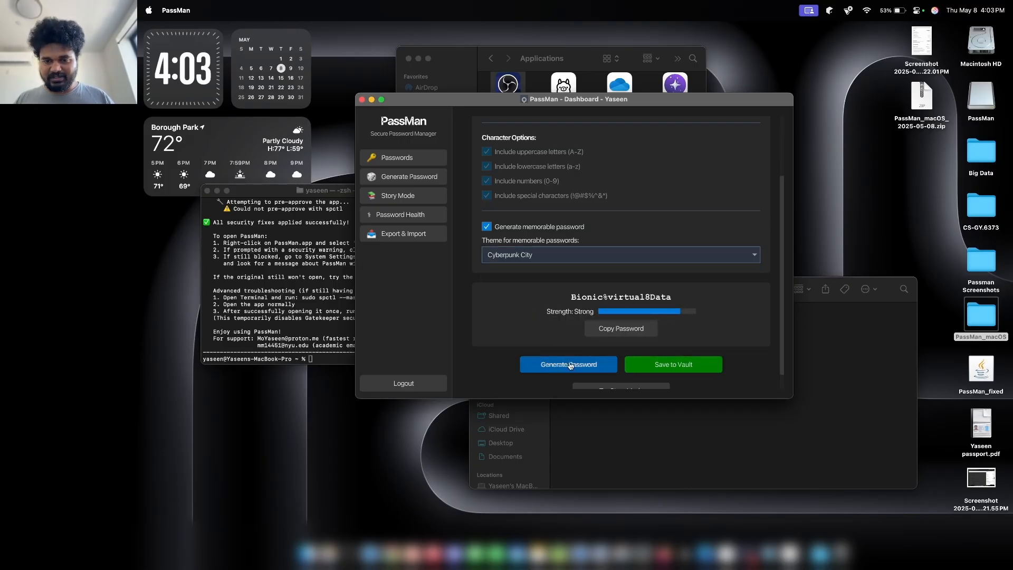
pyautogui.scroll(-1, 569, 362)
# Cancel saving the password to the vault and view the Password Health overview.
pyautogui.click(665, 349)
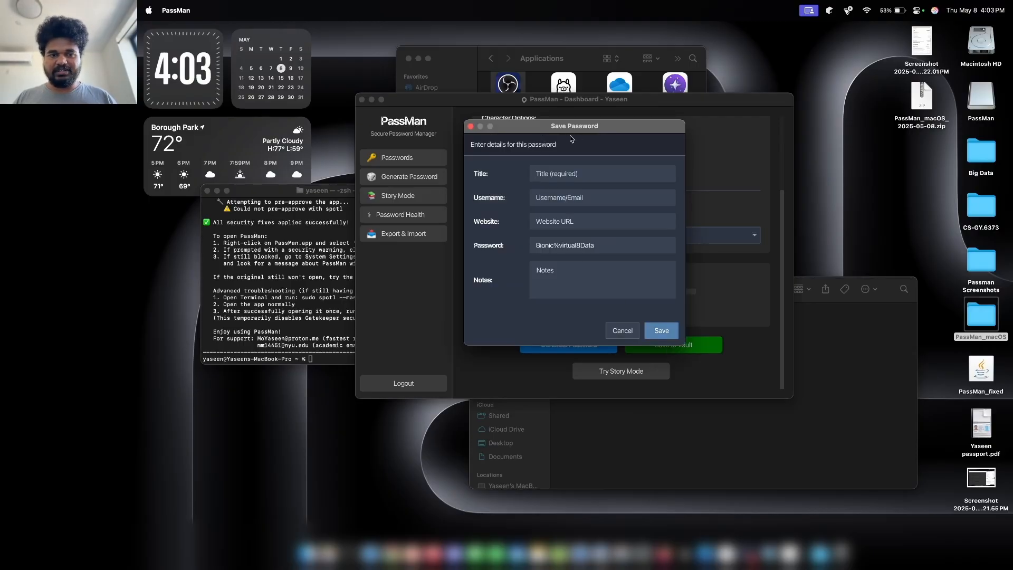
pyautogui.moveTo(562, 129); pyautogui.dragTo(566, 129)
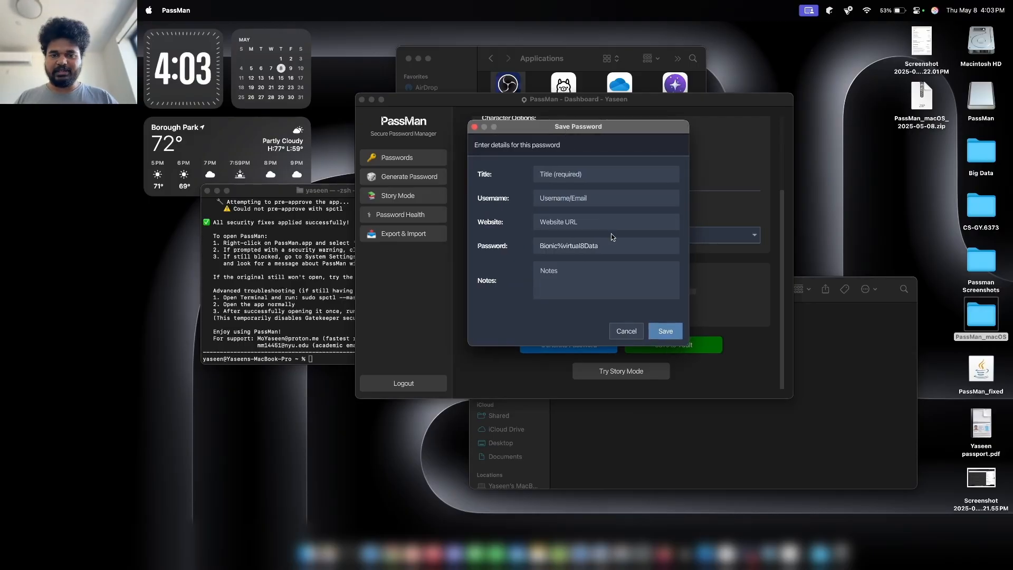
pyautogui.click(619, 327)
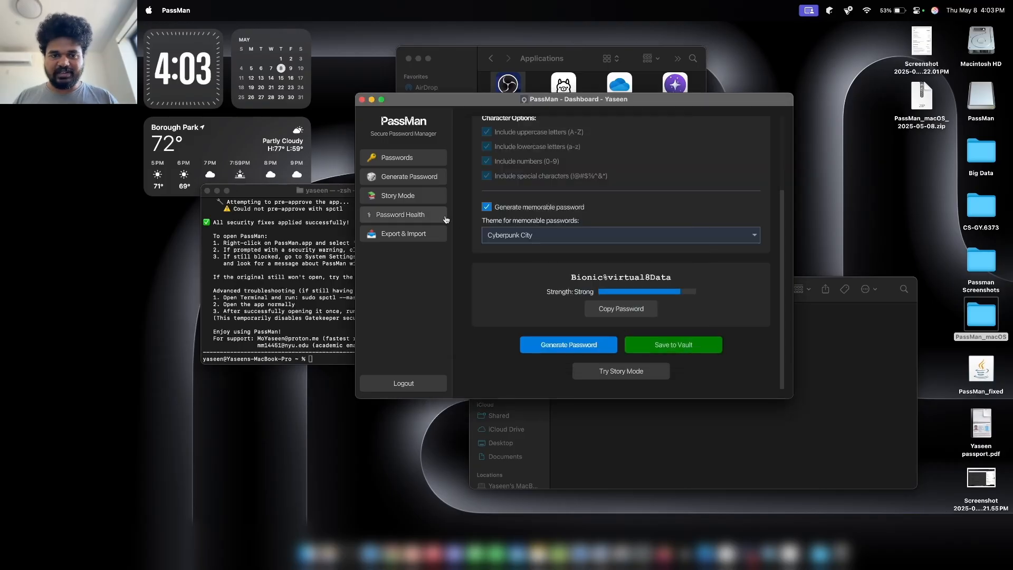
pyautogui.click(446, 220)
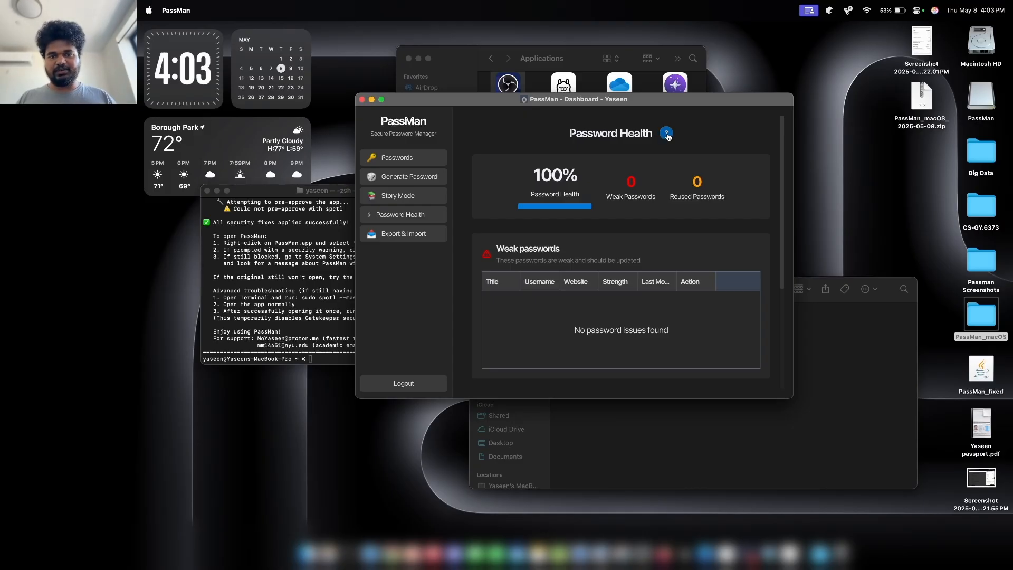
# Read the health score explanation, dismiss it with OK, and return to the Passwords list.
pyautogui.click(667, 136)
pyautogui.moveTo(566, 110); pyautogui.dragTo(793, 117)
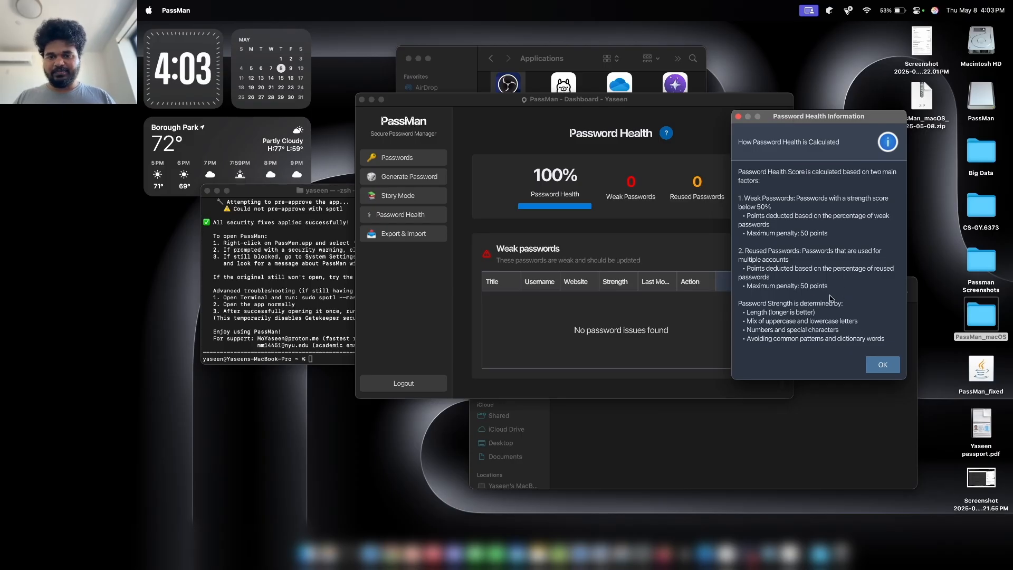
pyautogui.moveTo(803, 125); pyautogui.dragTo(722, 122)
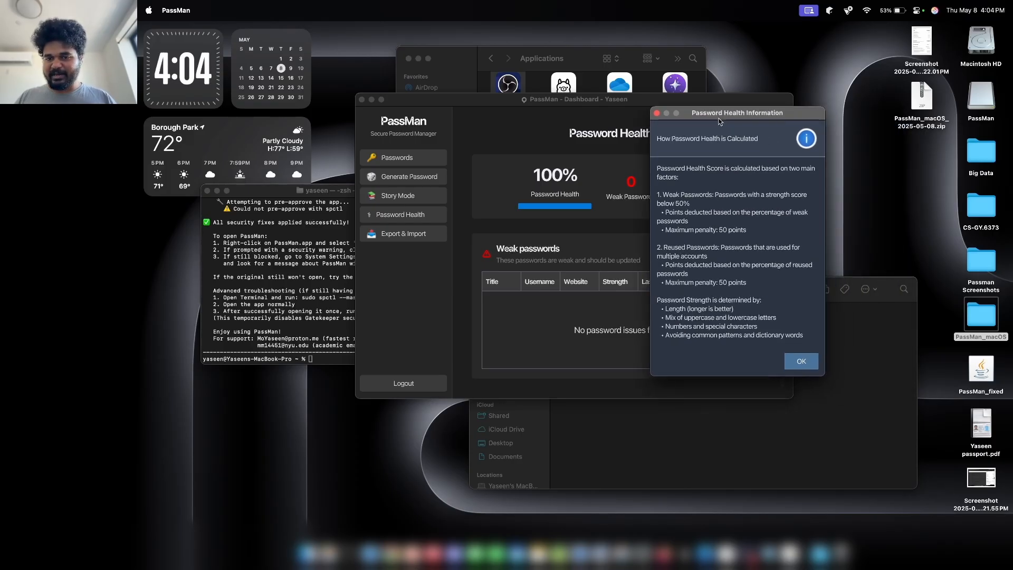
pyautogui.click(798, 358)
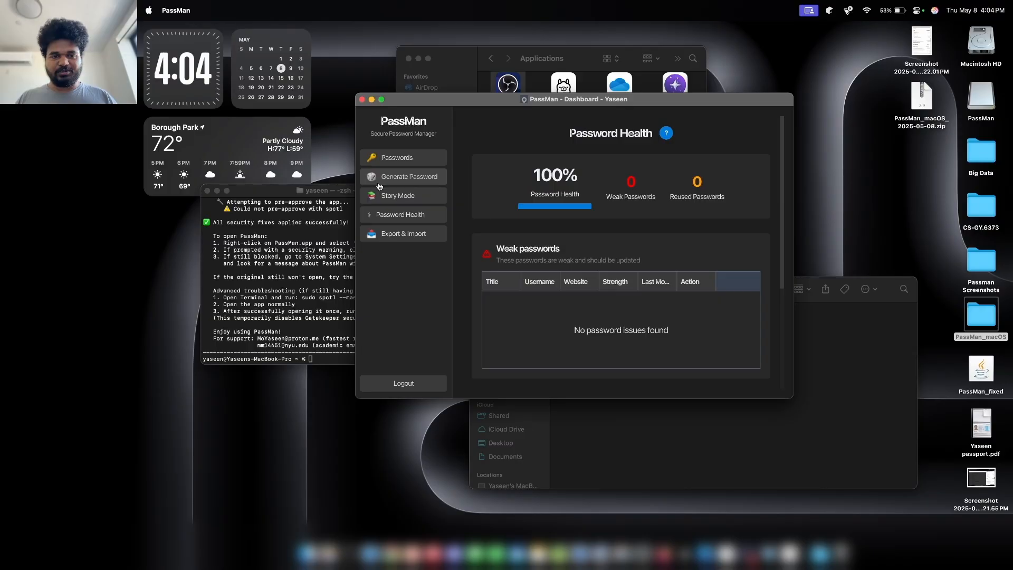
pyautogui.click(387, 158)
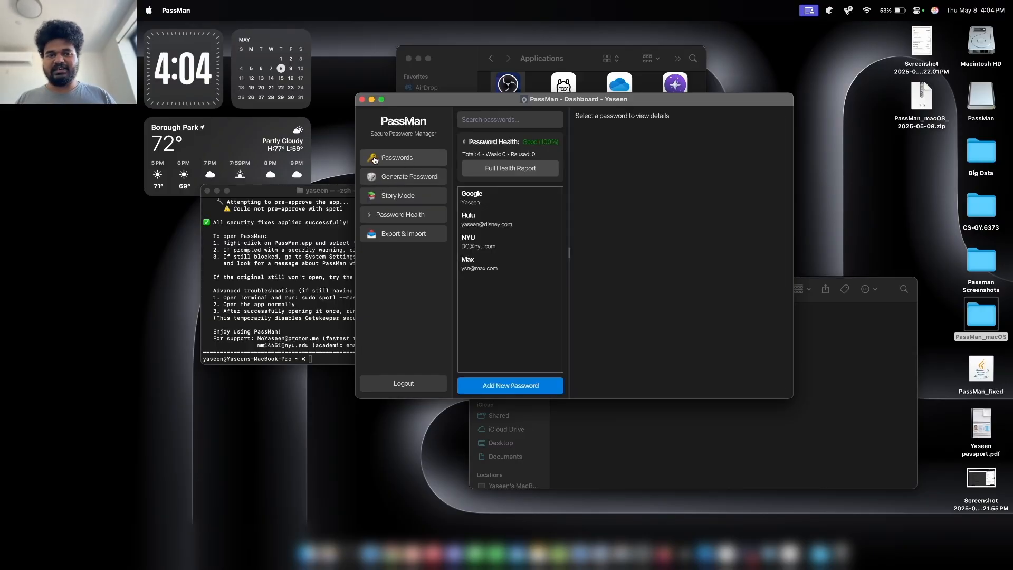
# Start a Fantasy Quest story, answering 'guardians' and 'woods' to the first two questions.
pyautogui.click(400, 195)
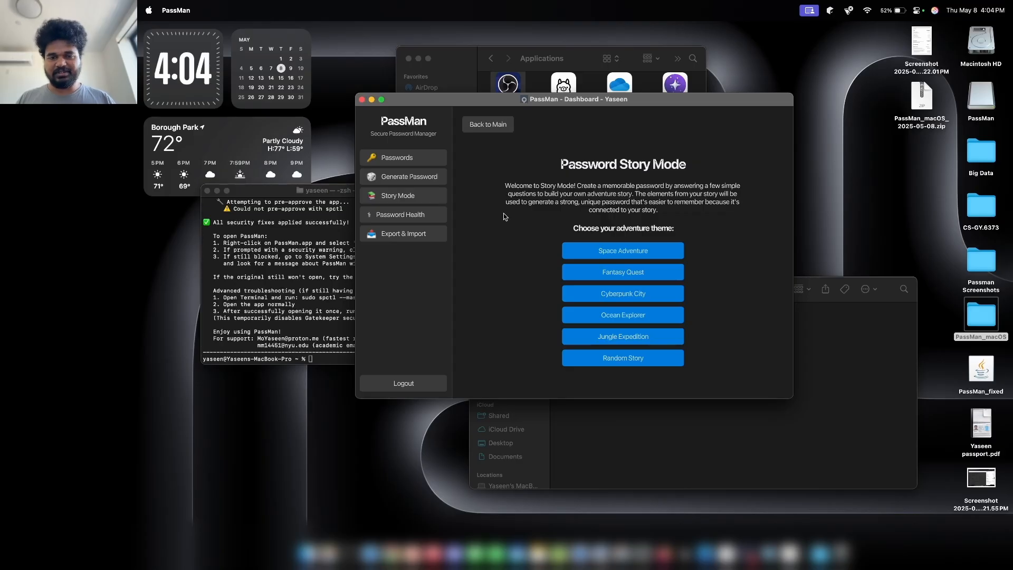
pyautogui.click(584, 277)
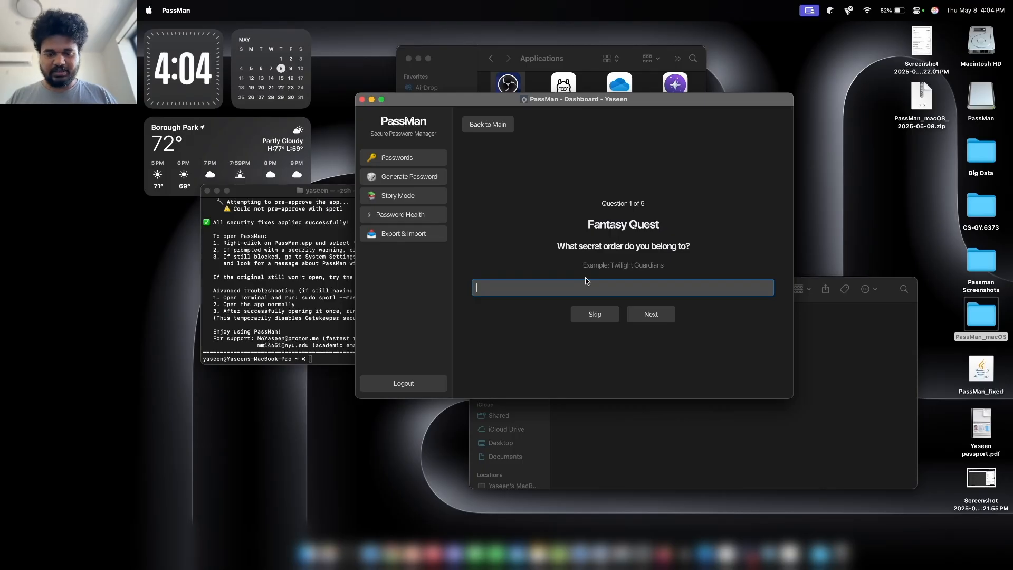
pyautogui.write('guardians')
pyautogui.press('Return')
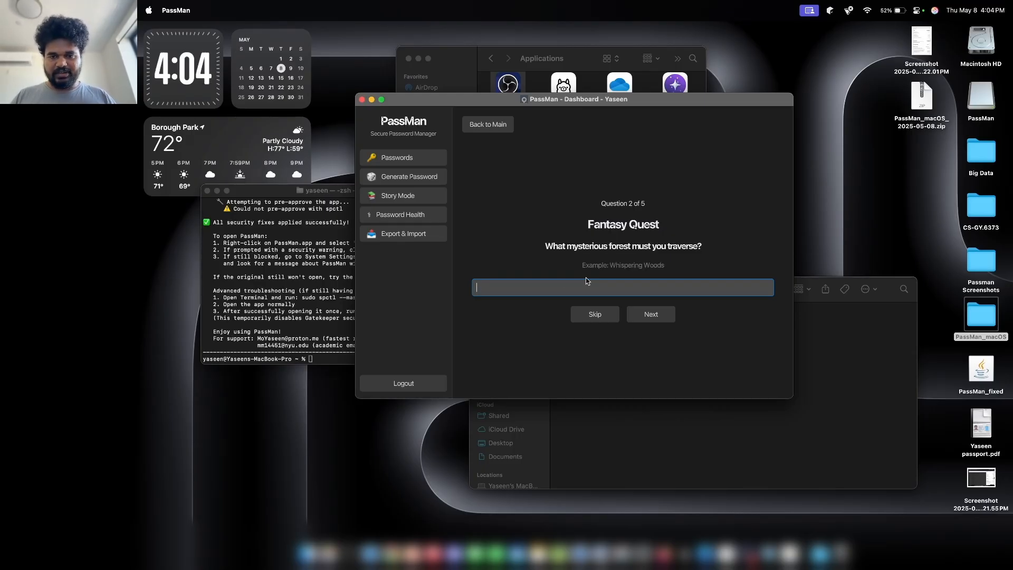
pyautogui.write('woods')
pyautogui.press('Return')
pyautogui.write('sword')
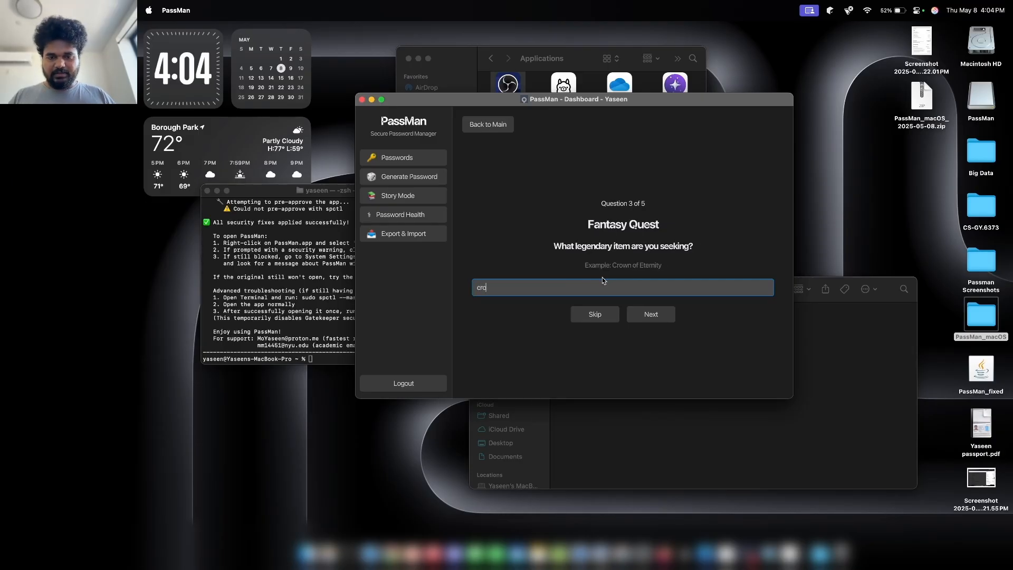
pyautogui.press('Return')
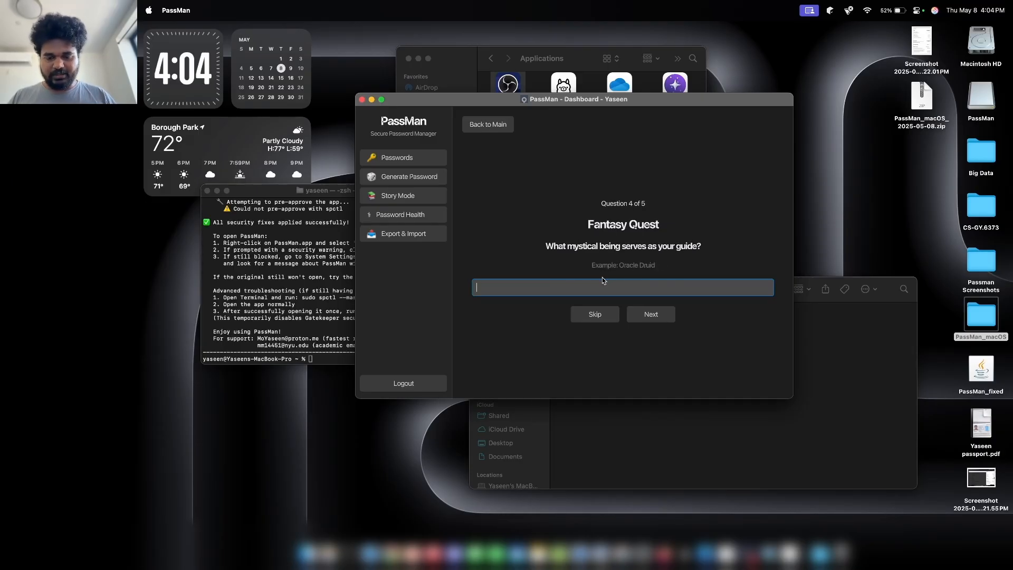
pyautogui.write('elf')
pyautogui.press('Return')
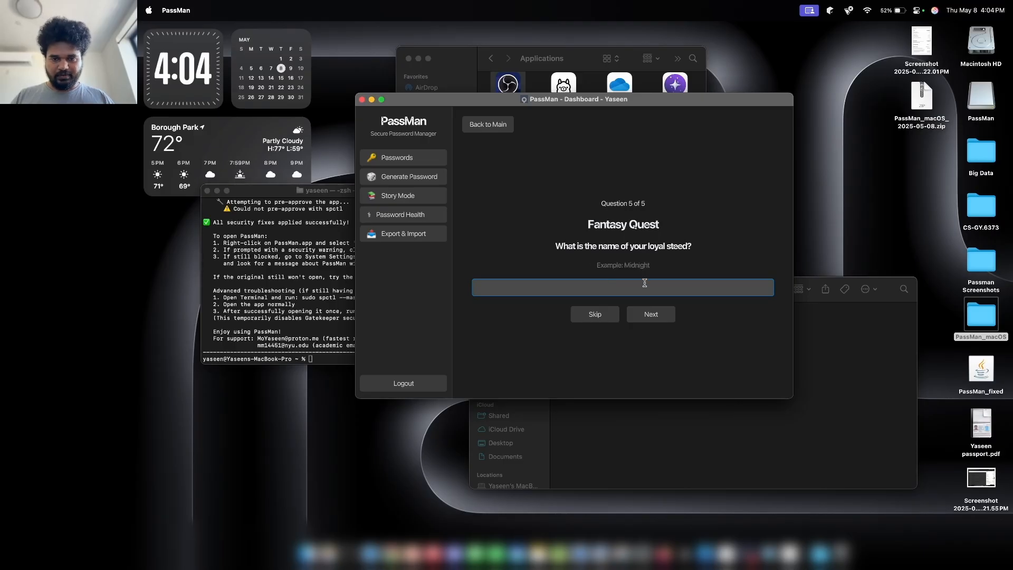
pyautogui.write('midng')
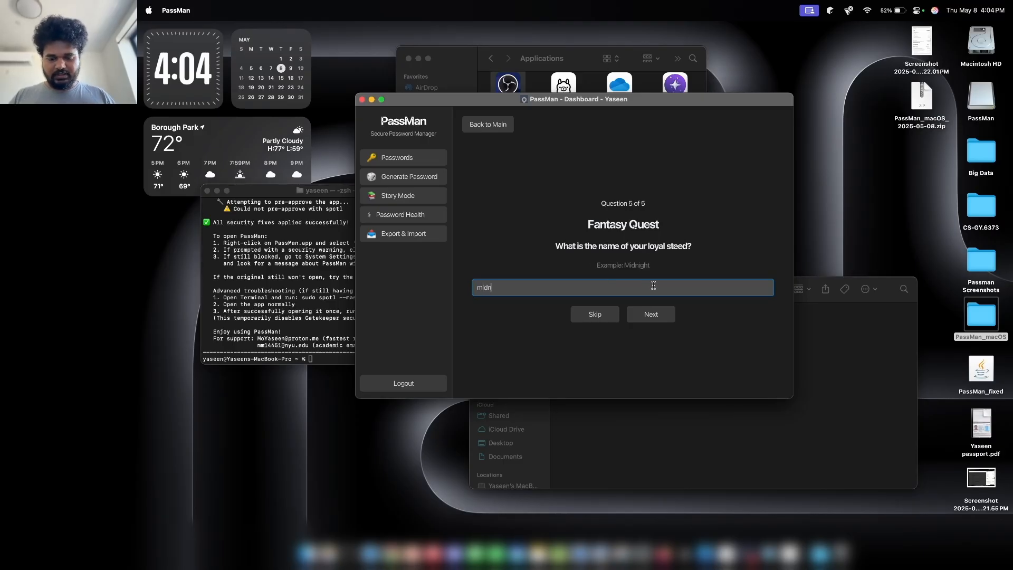
pyautogui.press('BackSpace')
pyautogui.press('BackSpace')
pyautogui.write('night')
pyautogui.press('Return')
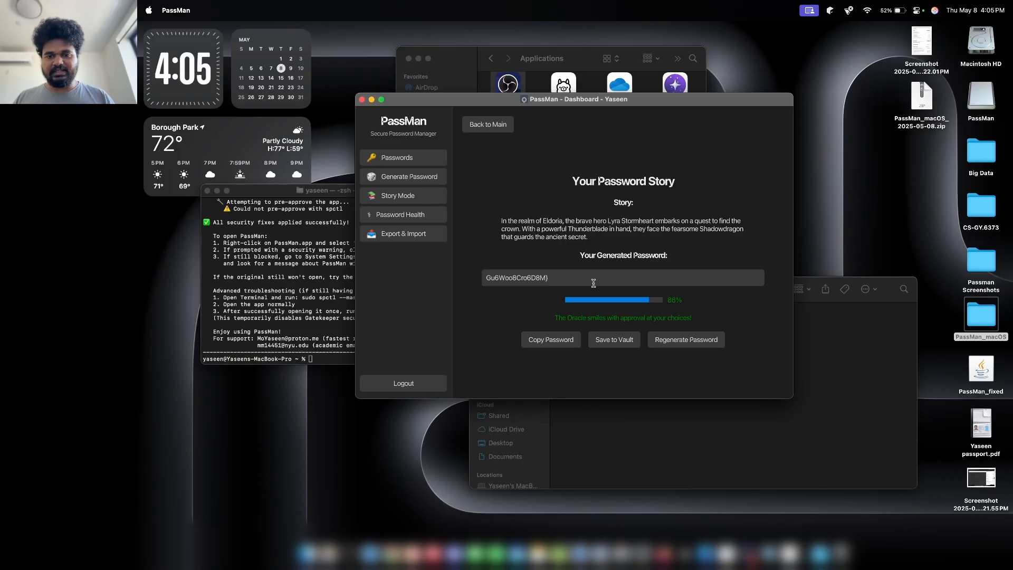
# Regenerate the story-based password, copy it and save it to the vault.
pyautogui.click(669, 341)
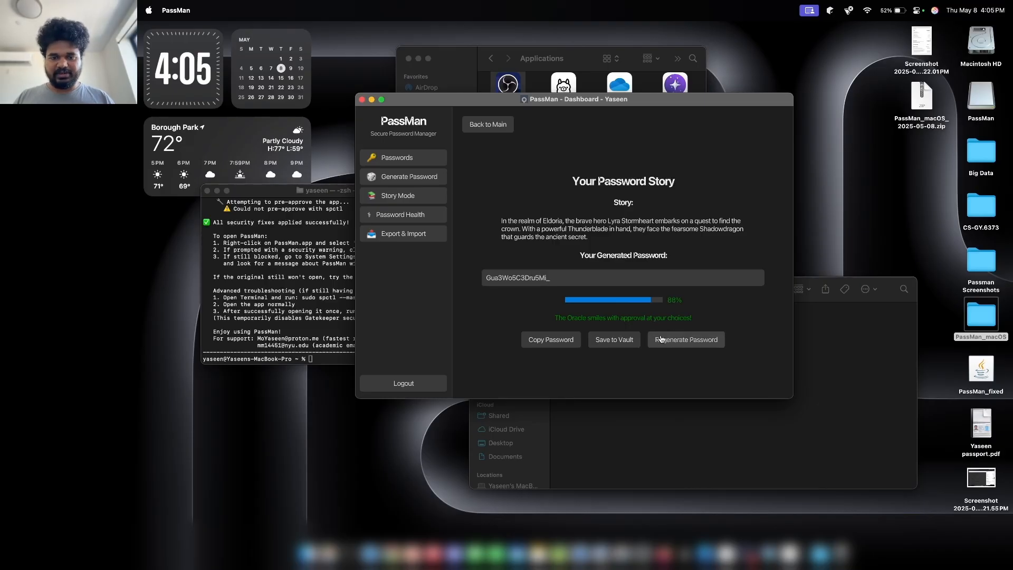
pyautogui.click(660, 340)
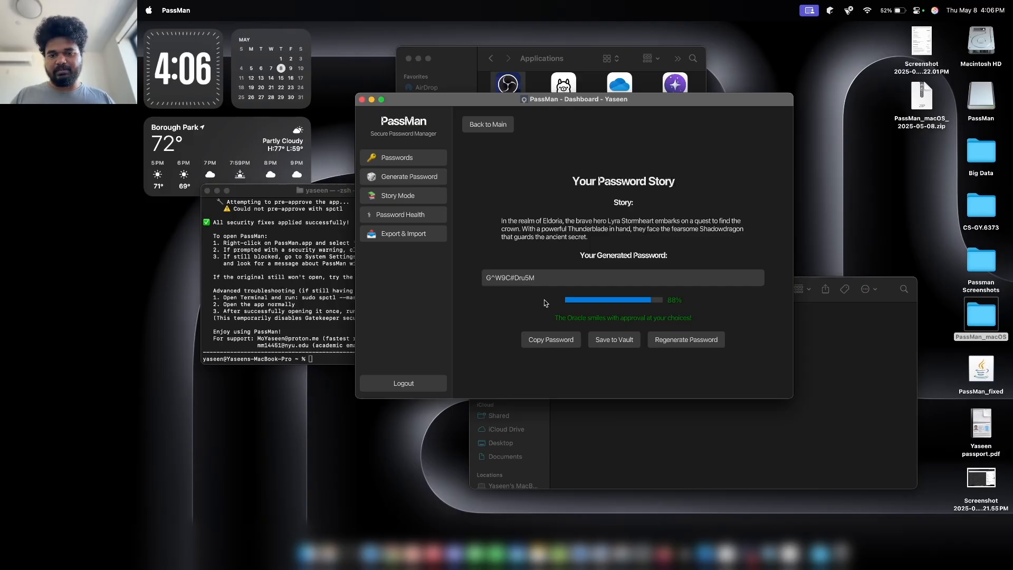
pyautogui.moveTo(544, 281); pyautogui.dragTo(490, 280)
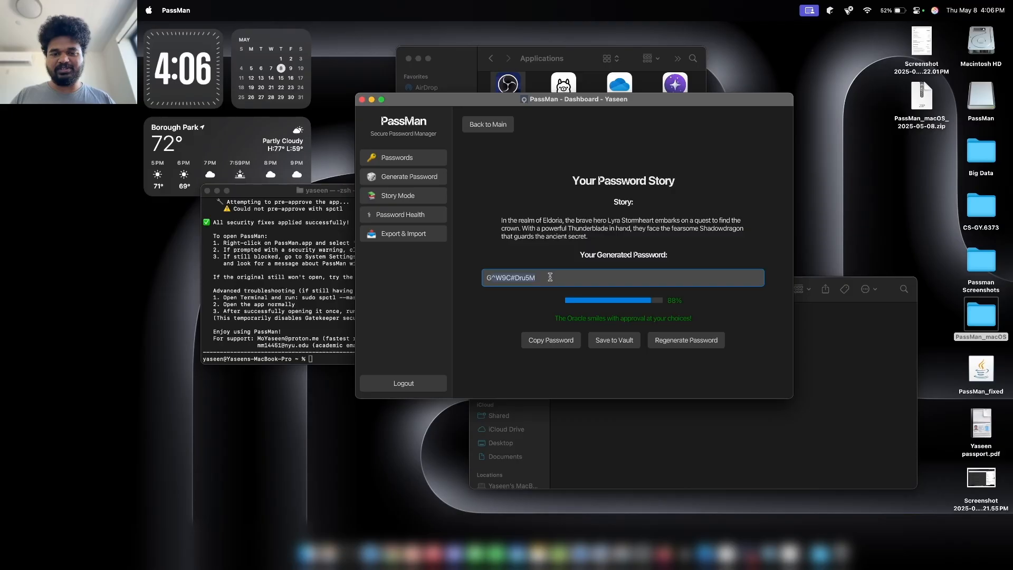
pyautogui.click(686, 341)
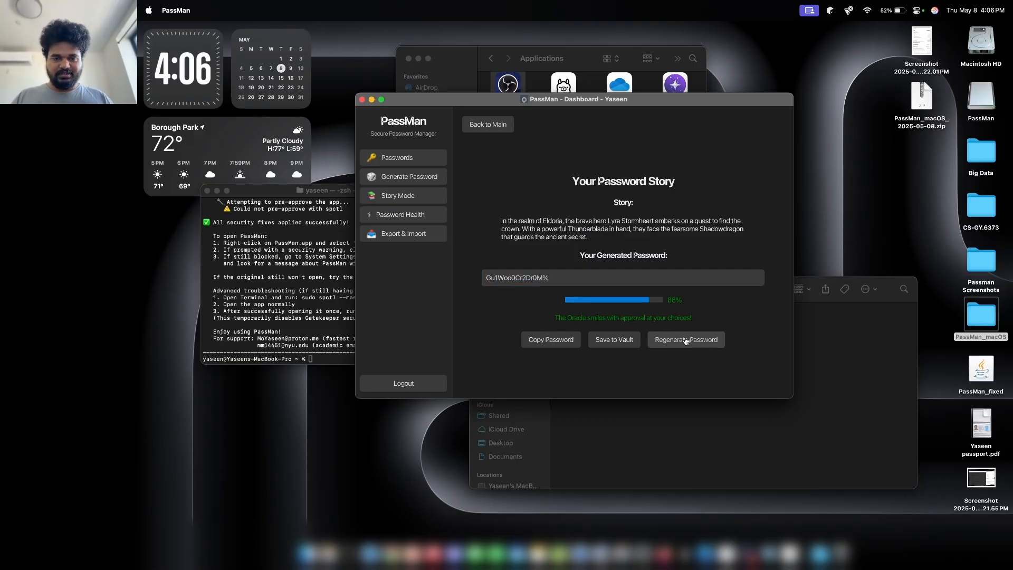
pyautogui.click(552, 340)
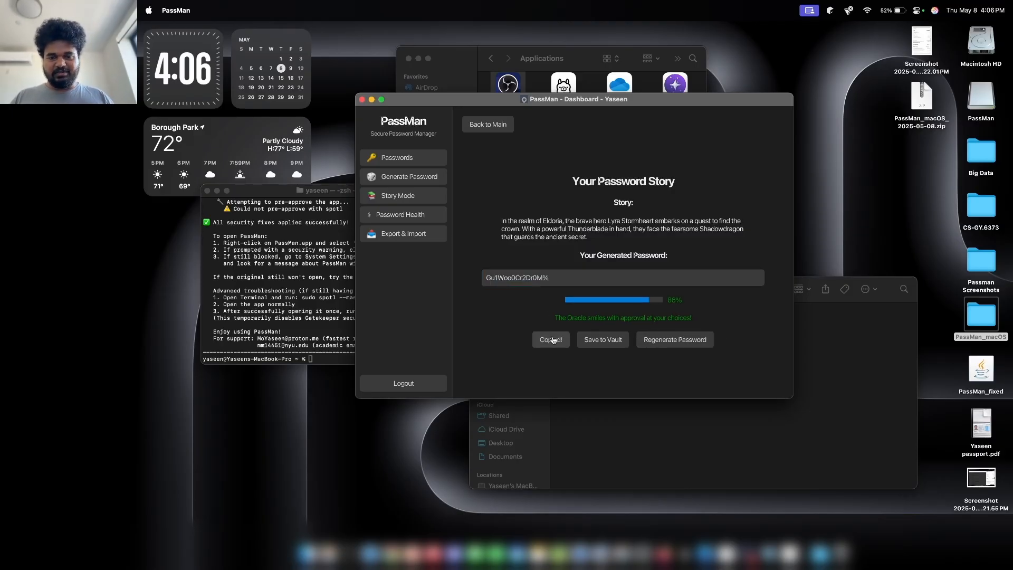
pyautogui.click(596, 340)
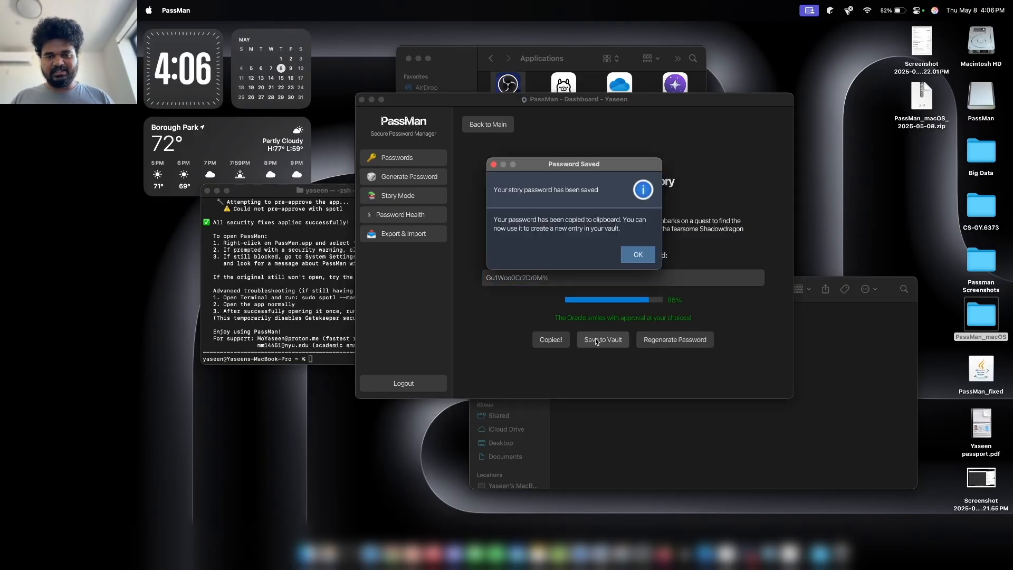
pyautogui.click(638, 255)
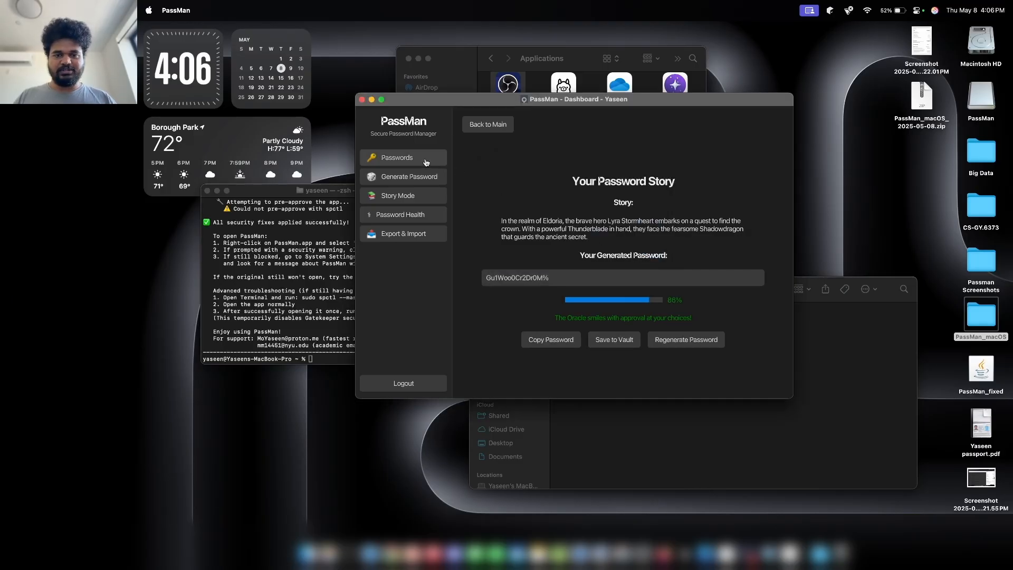
# View the Hulu entry in Passwords, then bring up the Password Health report.
pyautogui.click(425, 159)
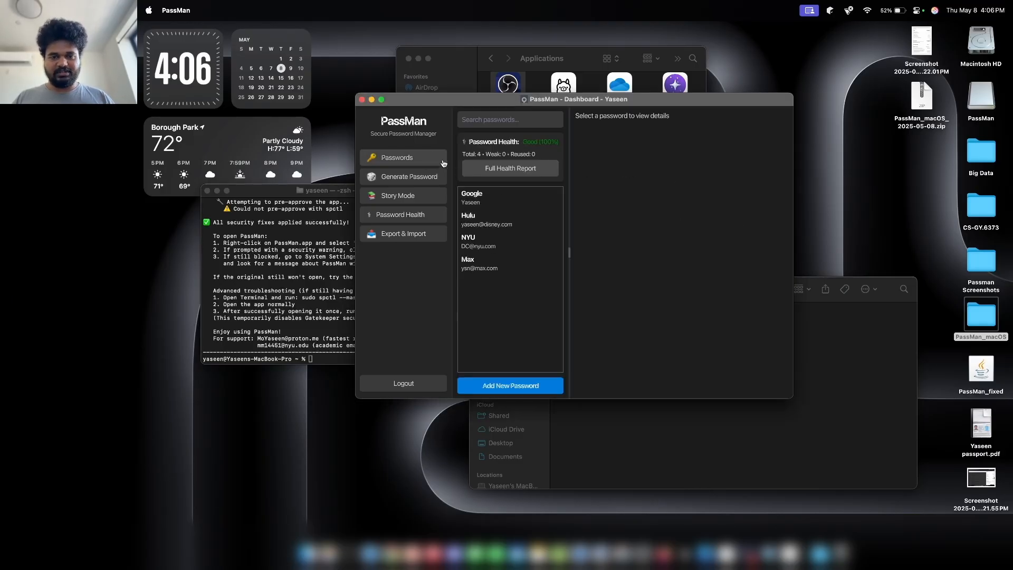
pyautogui.click(517, 213)
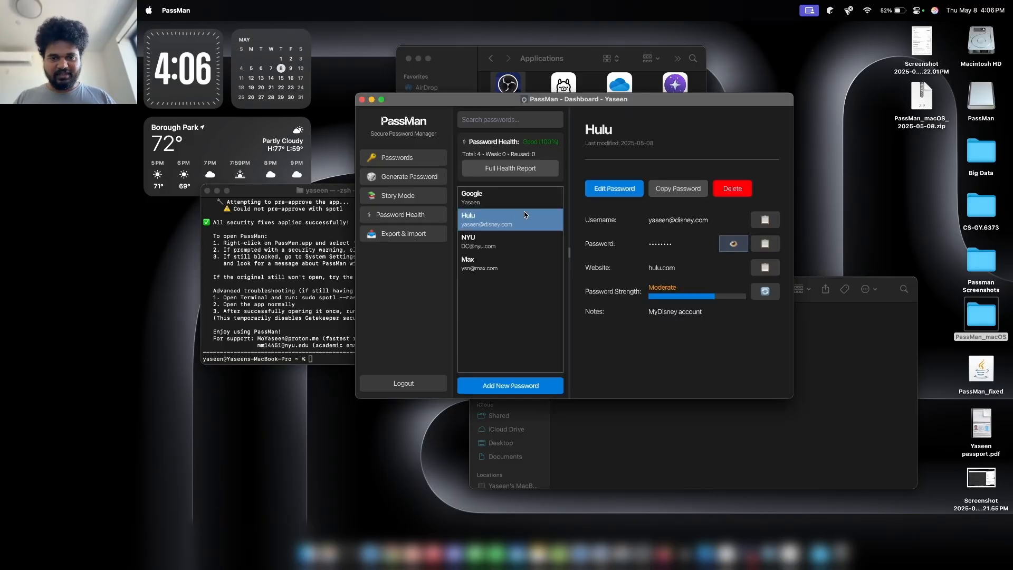
pyautogui.click(431, 213)
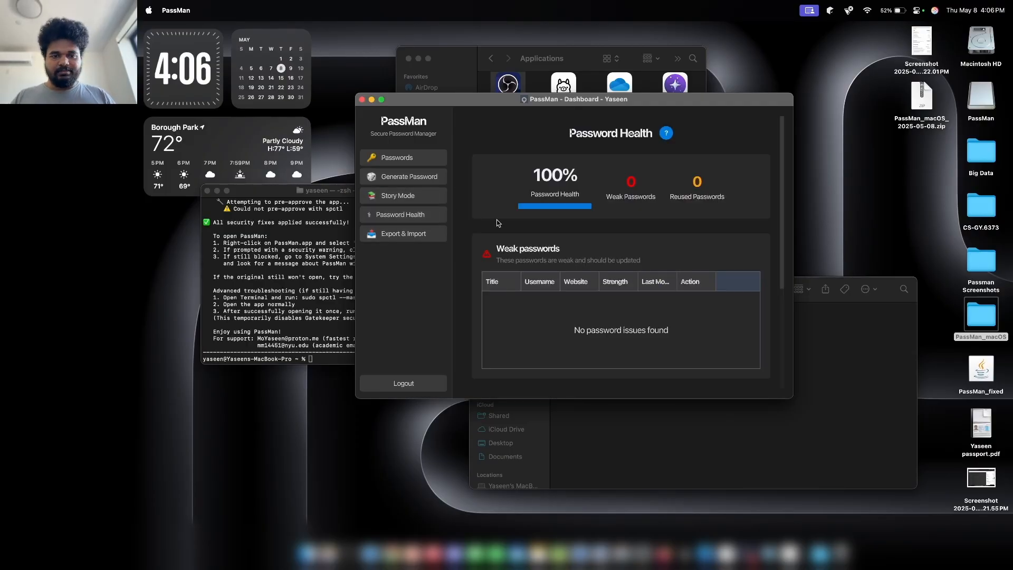
# Enter and confirm an export password on the Export & Import page.
pyautogui.click(423, 234)
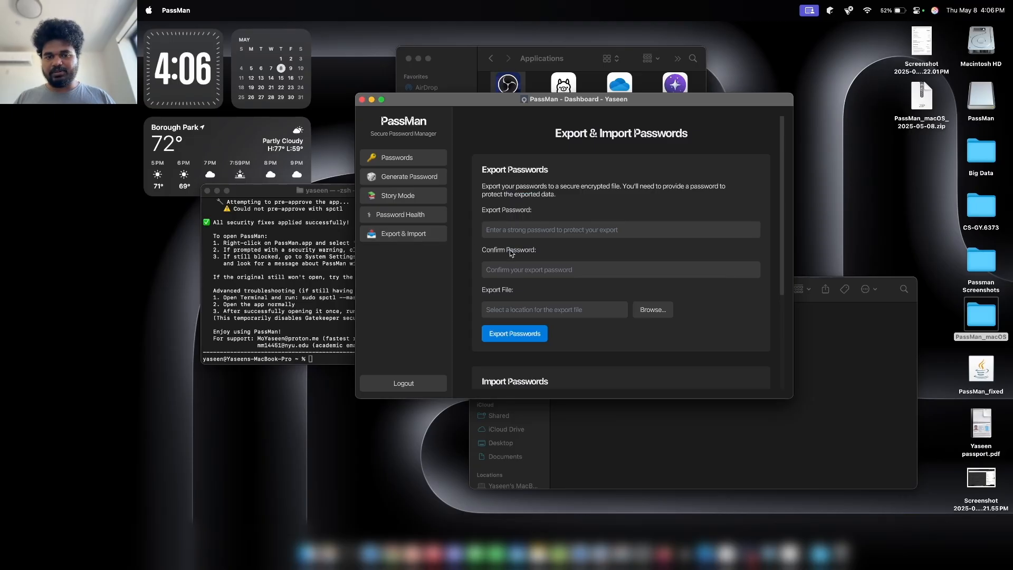
pyautogui.scroll(-2, 510, 253)
pyautogui.click(523, 208)
pyautogui.write('p')
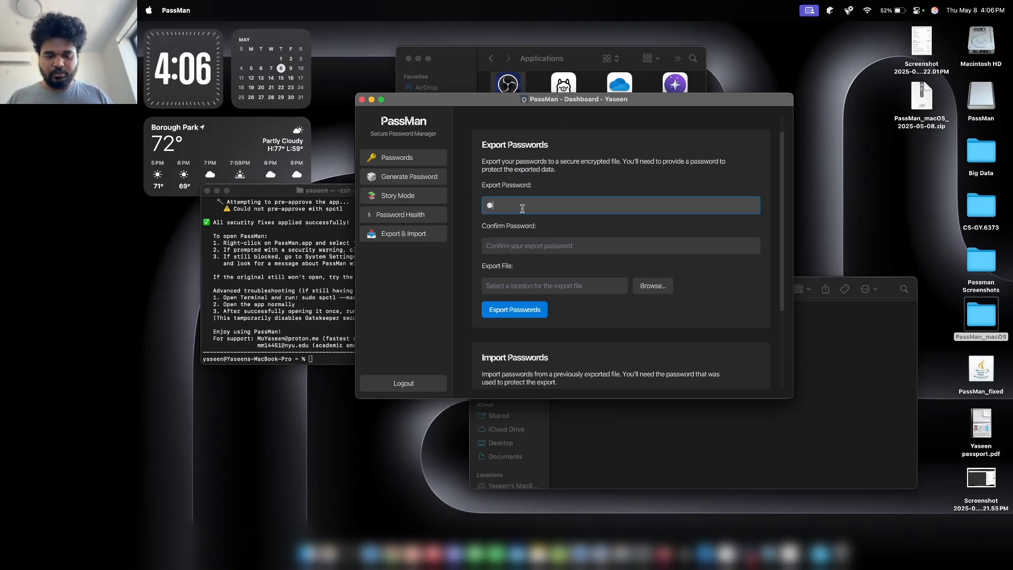
pyautogui.write('asswd')
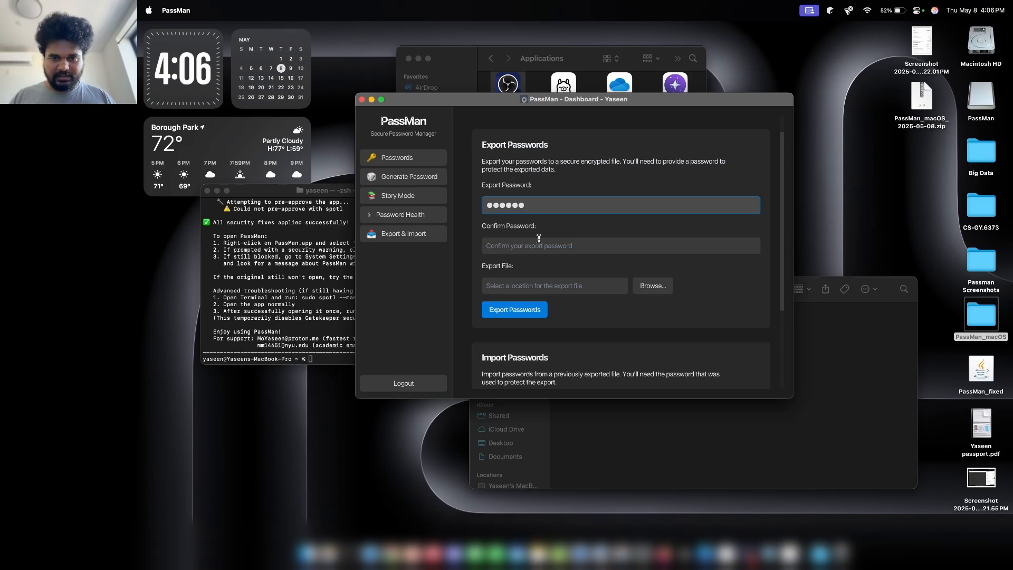
pyautogui.click(537, 244)
pyautogui.write('passwd')
# Save the export as yaseen.pmex on the iCloud Desktop and export the passwords.
pyautogui.click(648, 286)
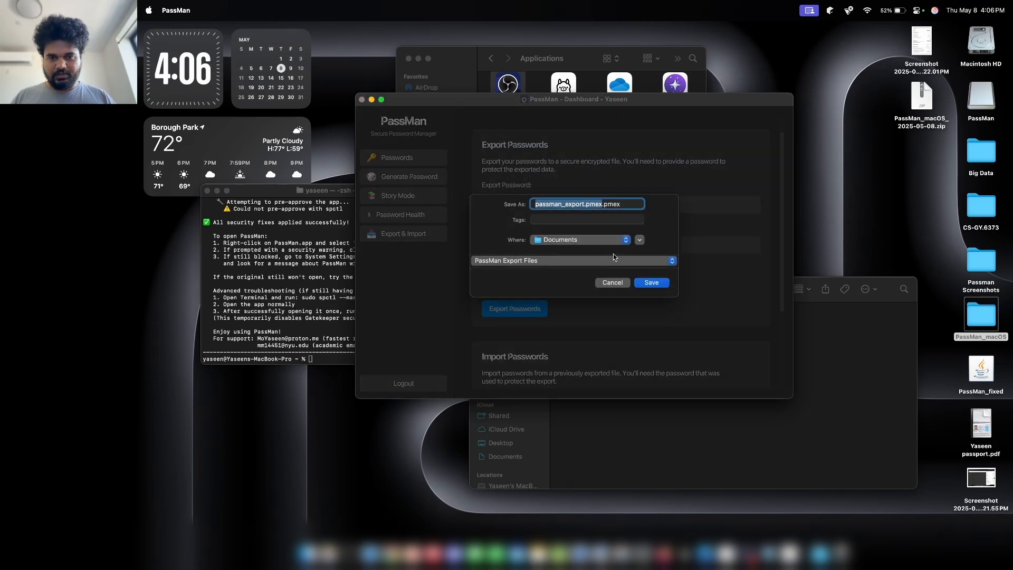
pyautogui.click(599, 240)
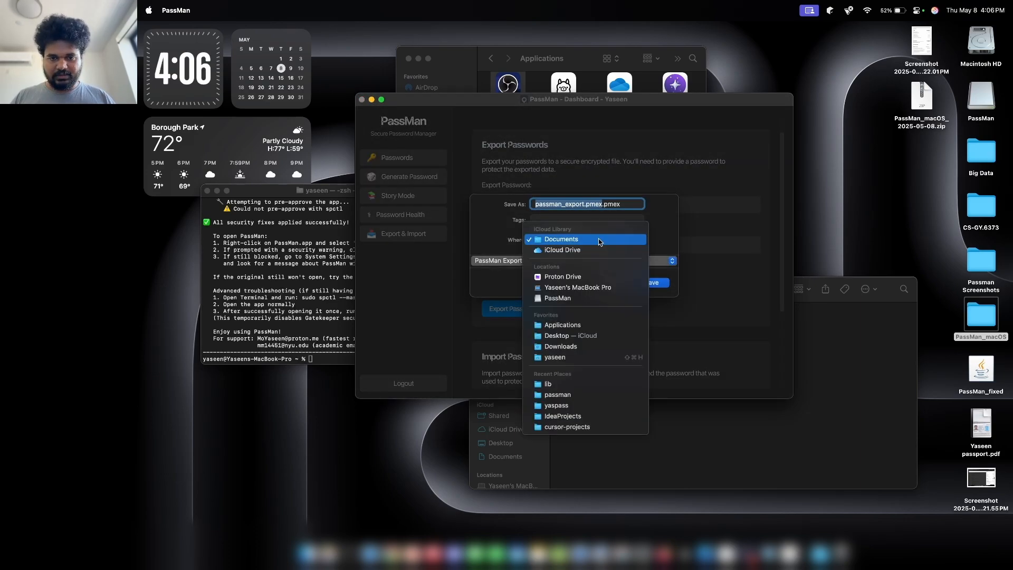
pyautogui.click(584, 338)
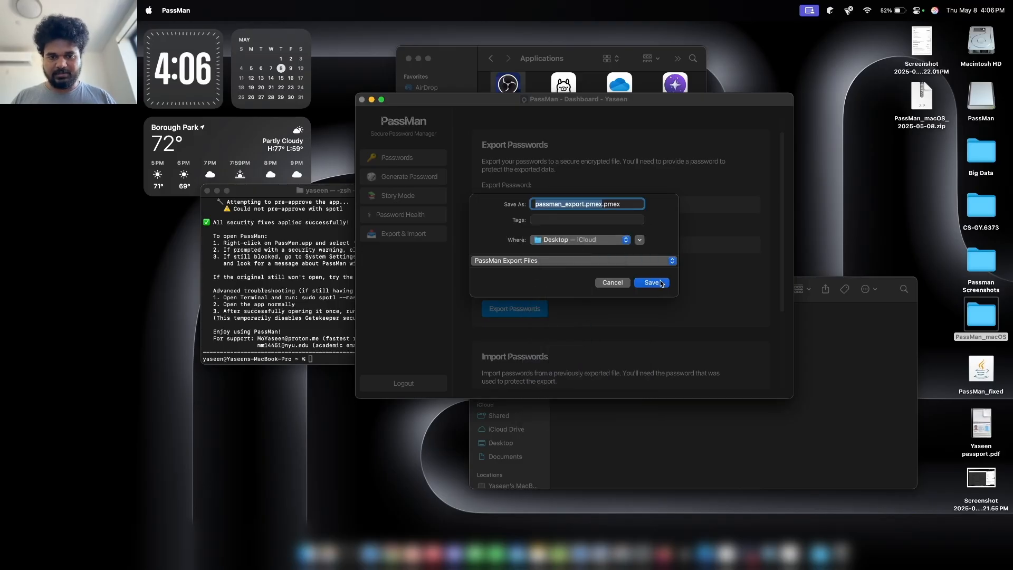
pyautogui.press('BackSpace')
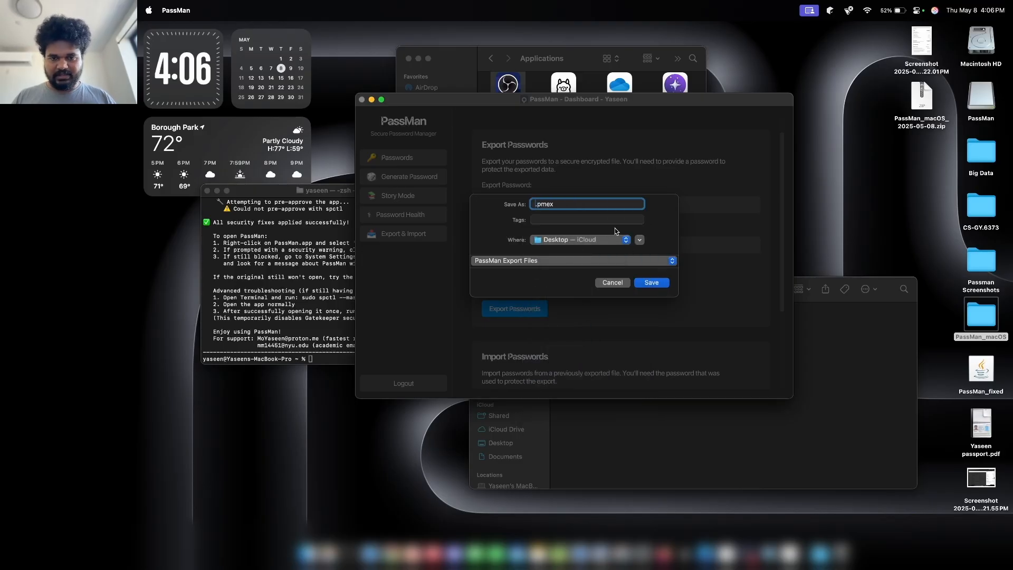
pyautogui.write('yaseenexpeort')
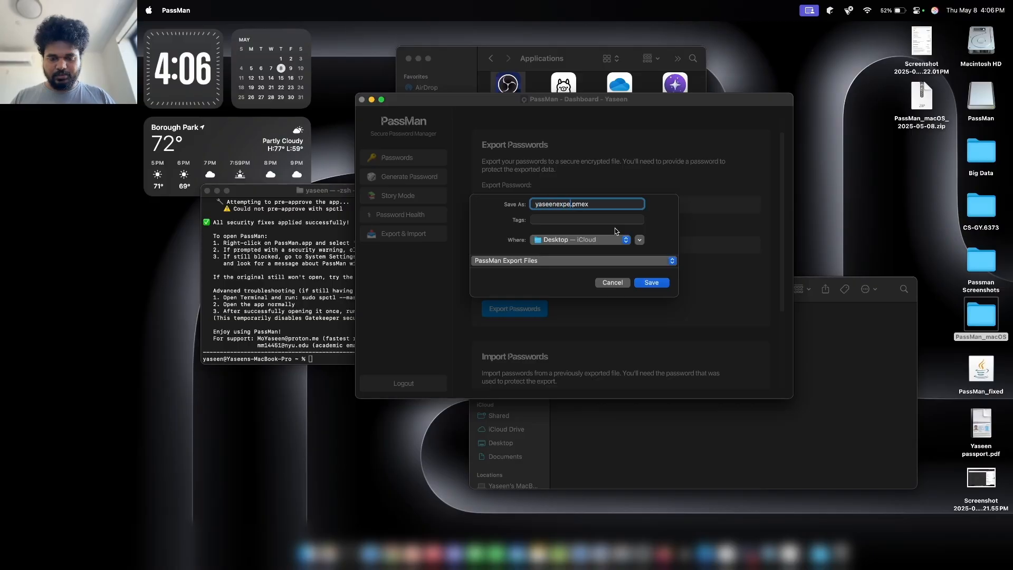
pyautogui.press('BackSpace')
pyautogui.press('BackSpace')
pyautogui.press('BackSpace')
pyautogui.press('BackSpace')
pyautogui.press('BackSpace')
pyautogui.press('BackSpace')
pyautogui.press('BackSpace')
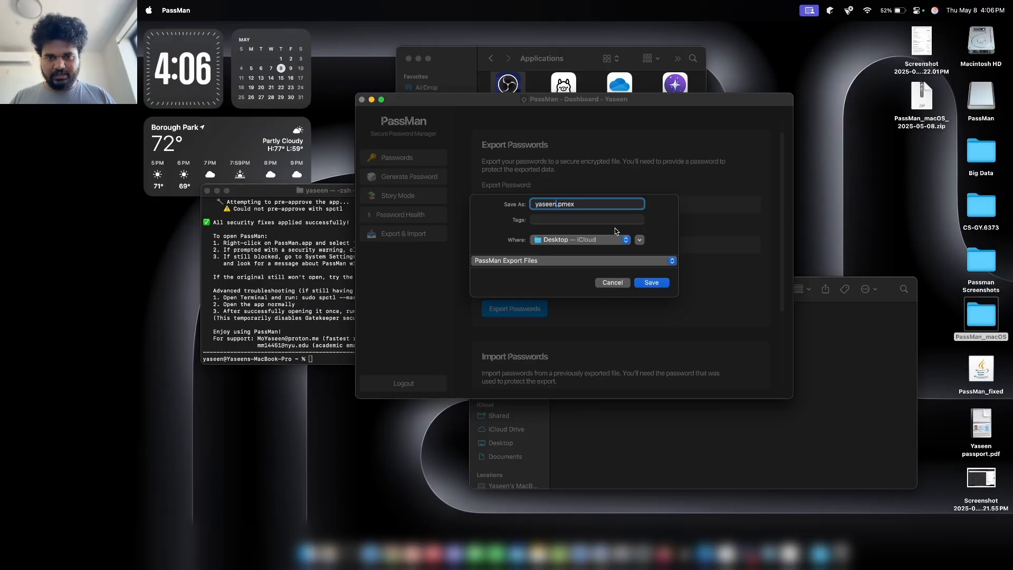
pyautogui.click(647, 282)
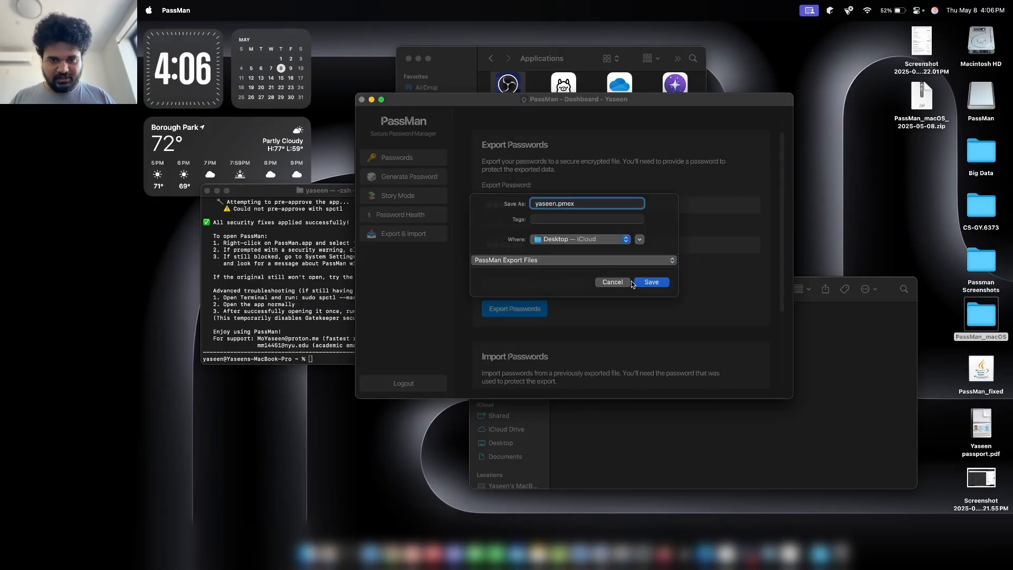
pyautogui.click(525, 310)
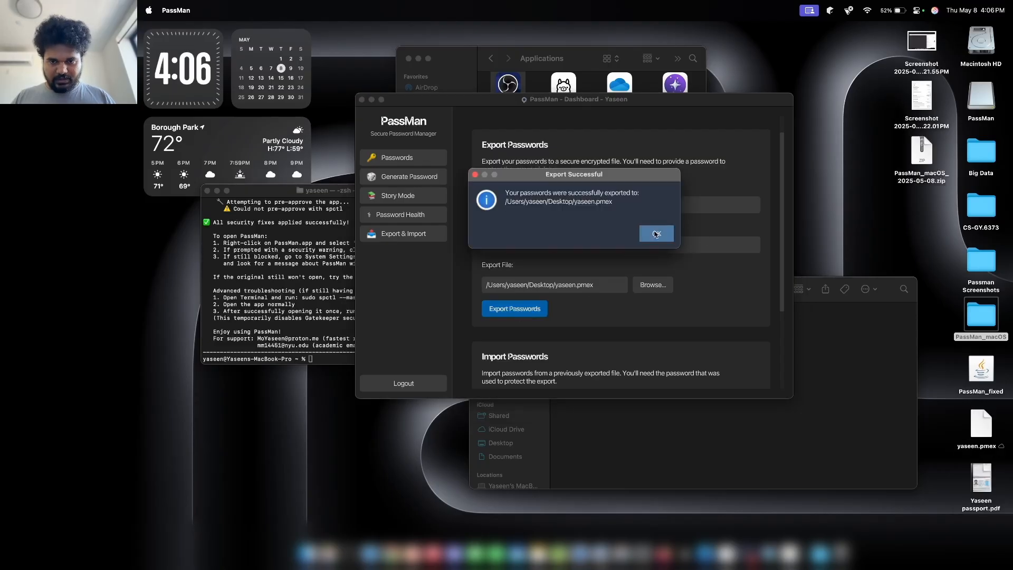
pyautogui.click(656, 234)
pyautogui.scroll(-4, 655, 235)
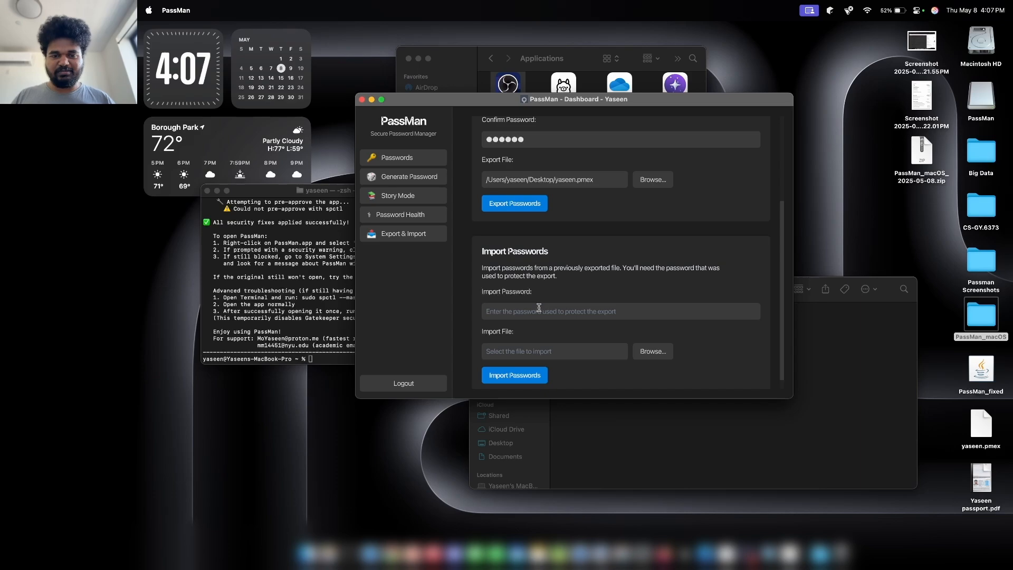
# Focus the Import Password field and scroll further down the Import Passwords section.
pyautogui.click(538, 308)
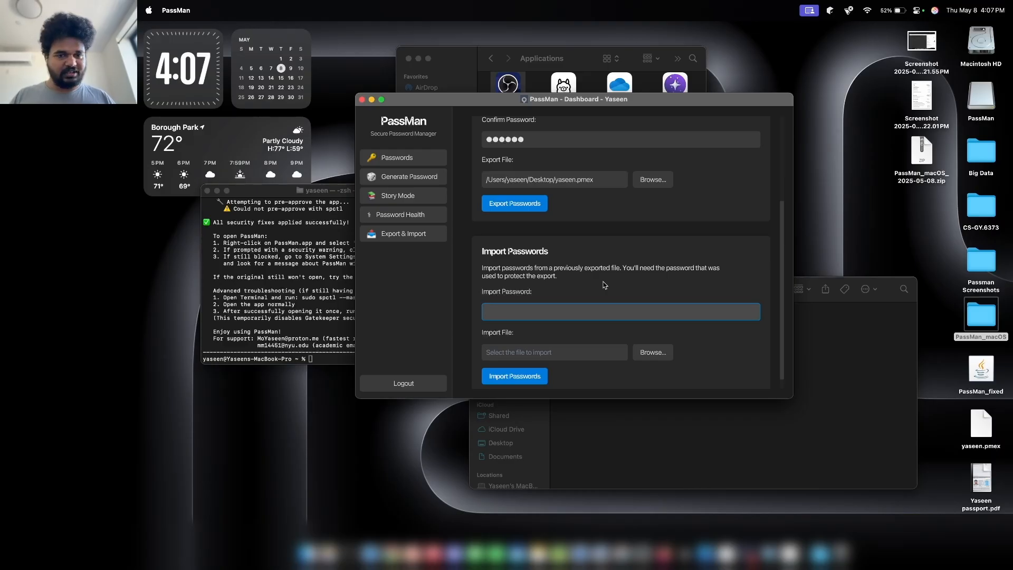
pyautogui.scroll(-1, 604, 285)
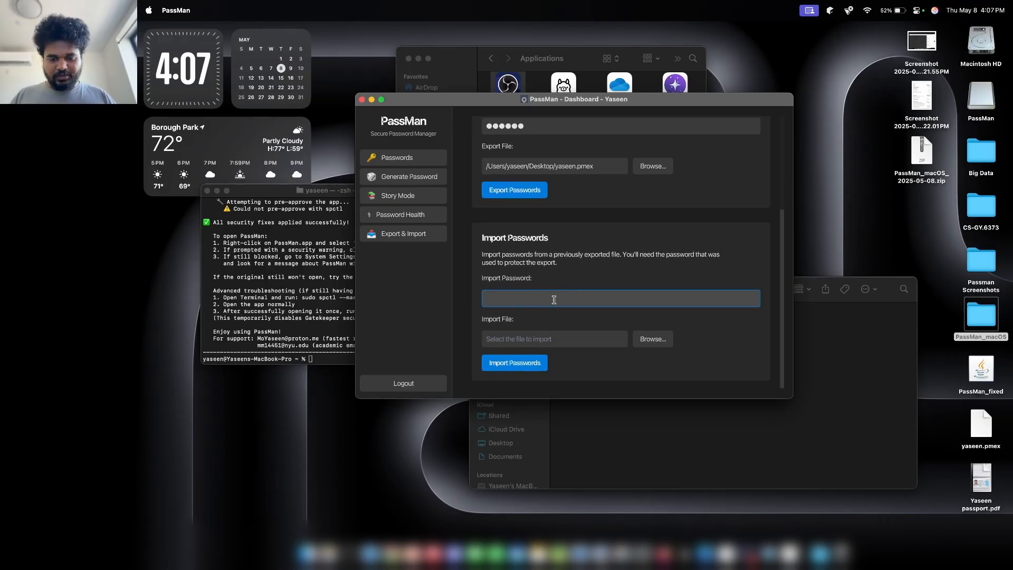
# Choose yaseen.pmex from the Desktop as the import file and dismiss the missing-password error.
pyautogui.click(652, 341)
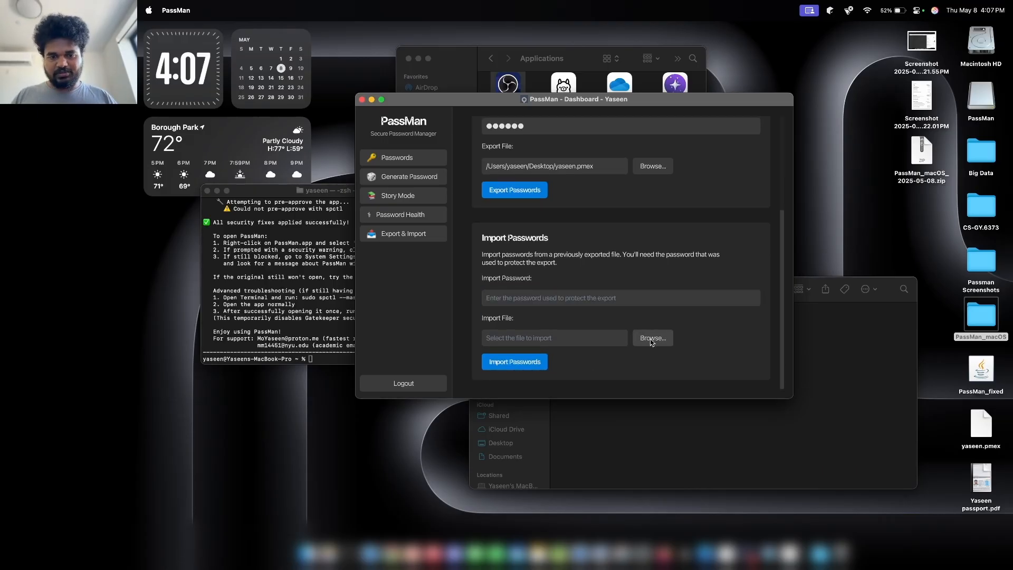
pyautogui.click(490, 197)
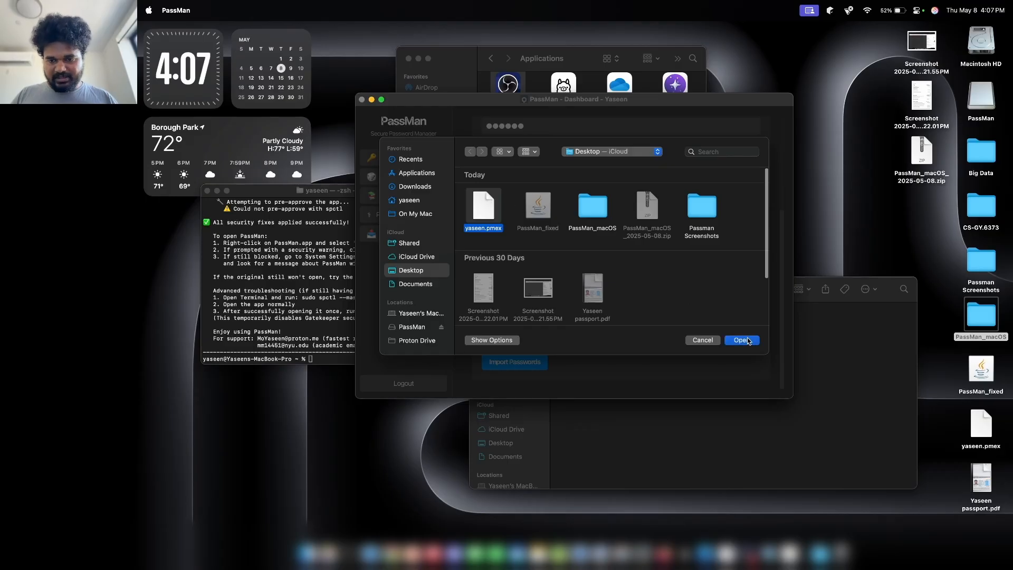
pyautogui.click(742, 340)
pyautogui.click(559, 295)
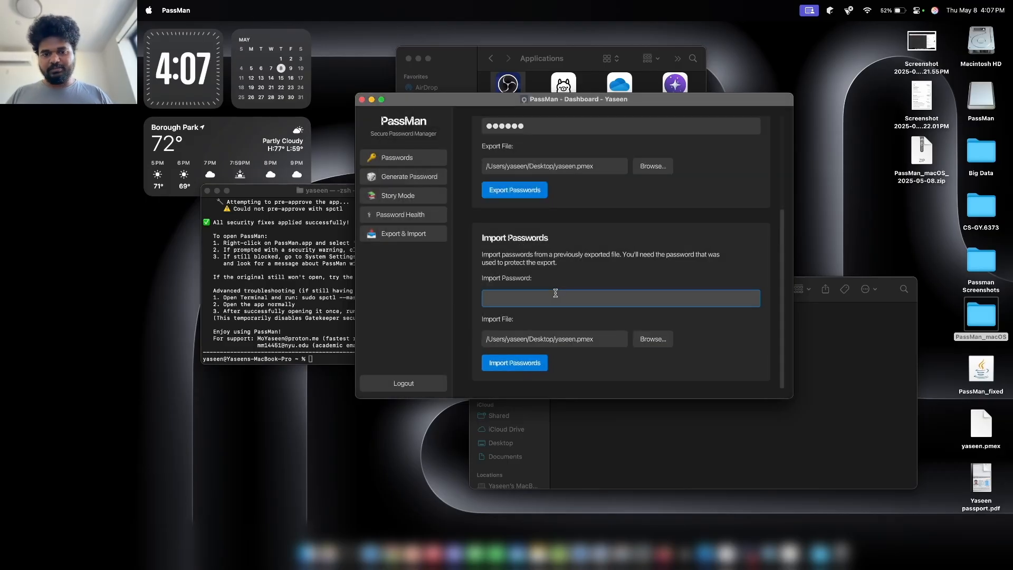
pyautogui.click(509, 364)
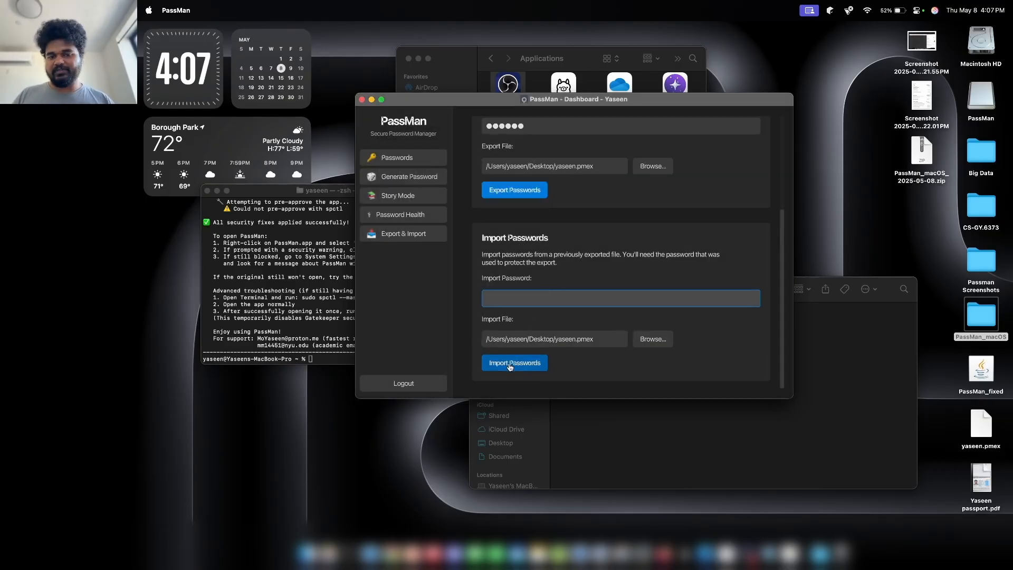
pyautogui.click(654, 235)
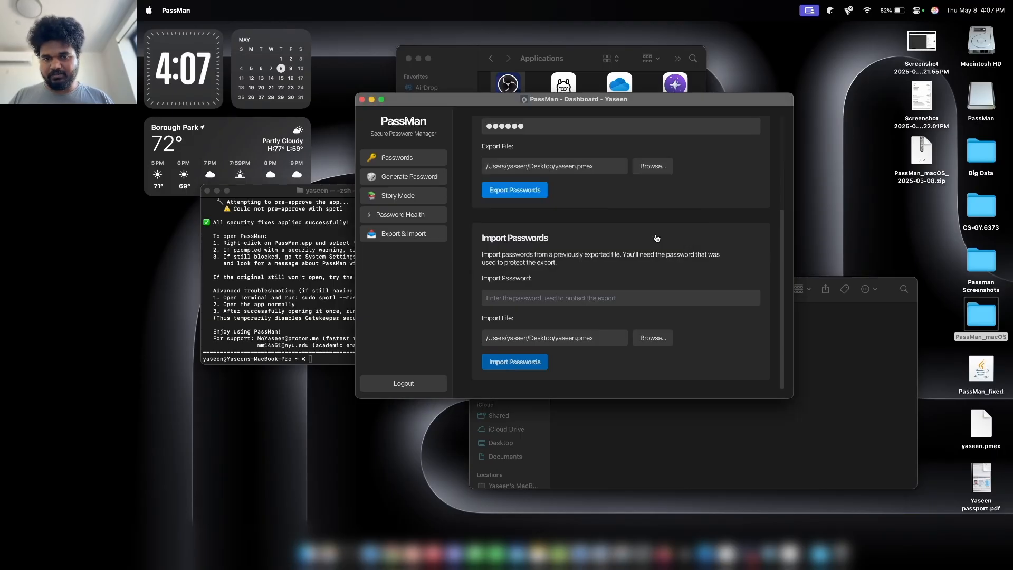
# Re-enter the export's password after a failed attempt and start the import.
pyautogui.click(567, 302)
pyautogui.write('•••••')
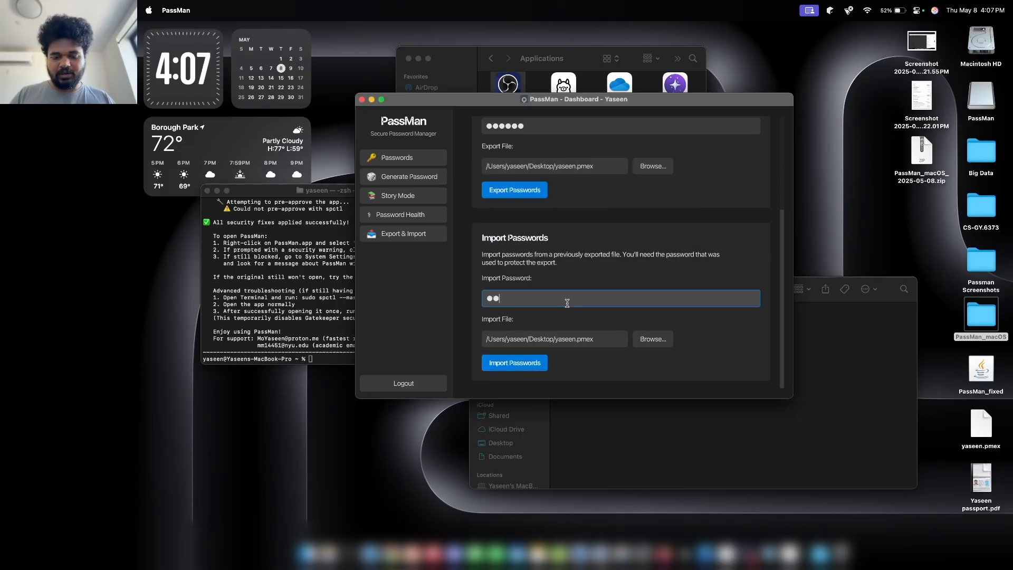
pyautogui.click(526, 363)
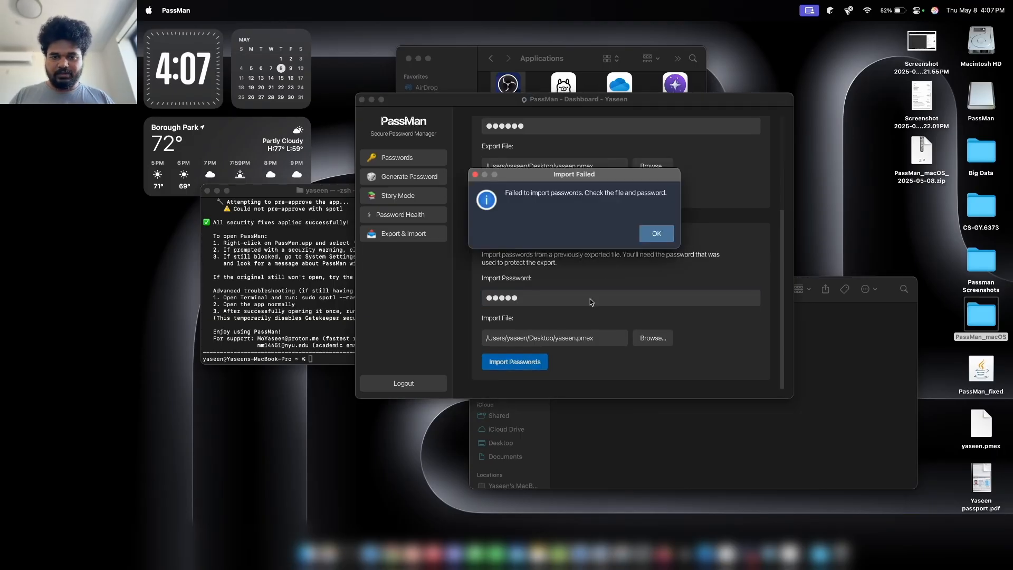
pyautogui.click(649, 241)
pyautogui.click(571, 291)
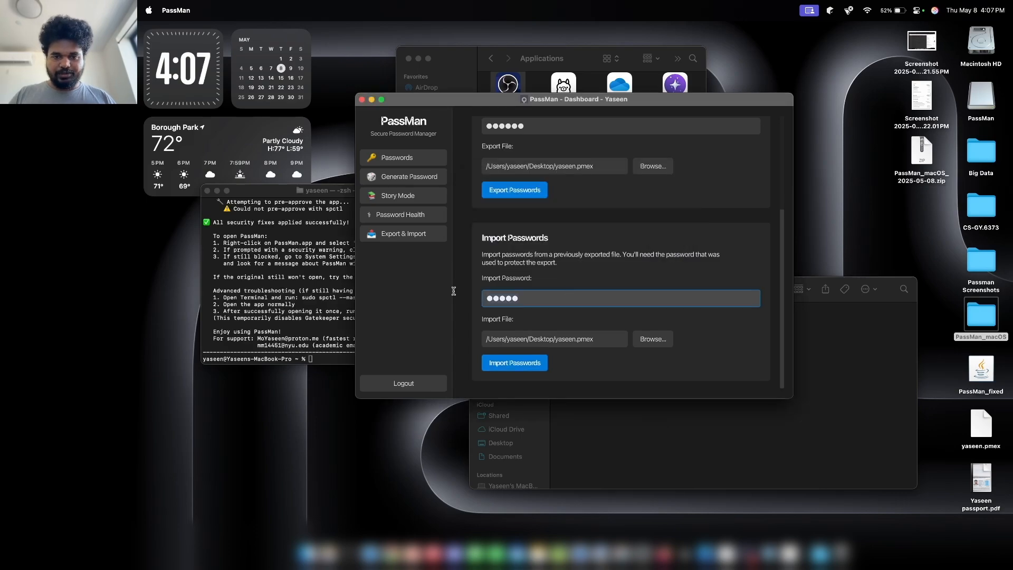
pyautogui.write('••••••')
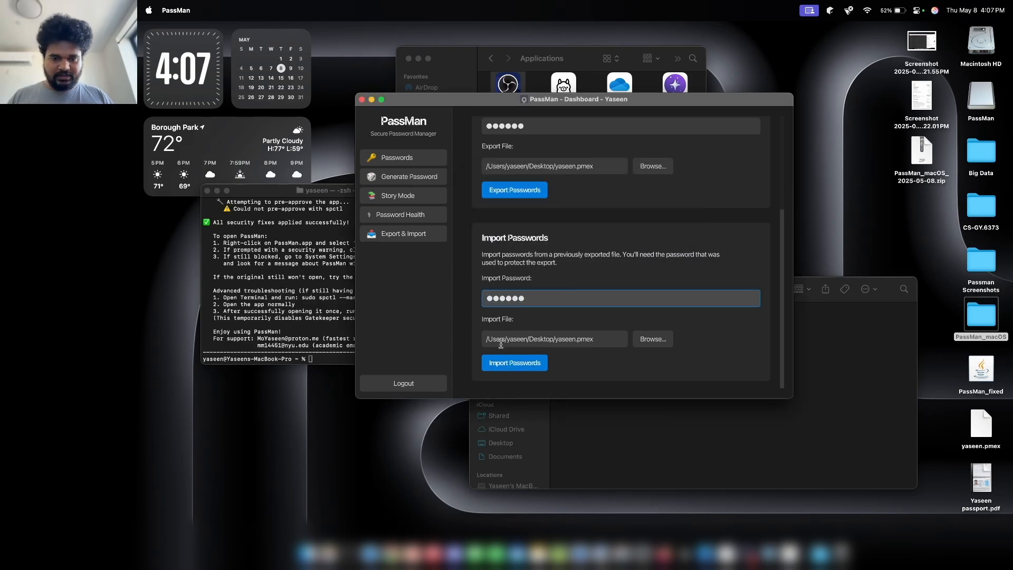
pyautogui.click(504, 362)
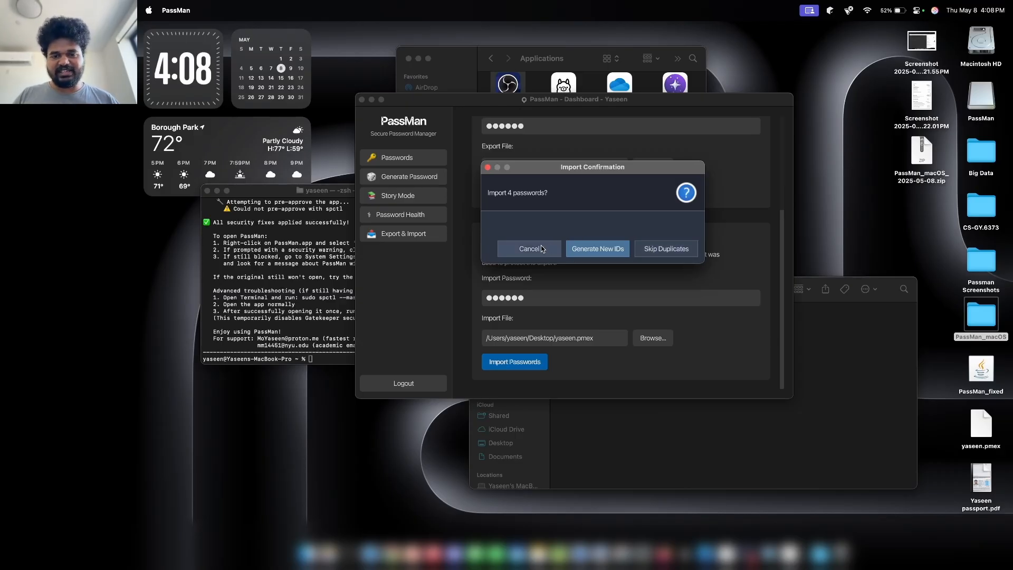
# Import all four passwords with Generate New IDs after a Skip Duplicates pass, then view Passwords.
pyautogui.click(643, 250)
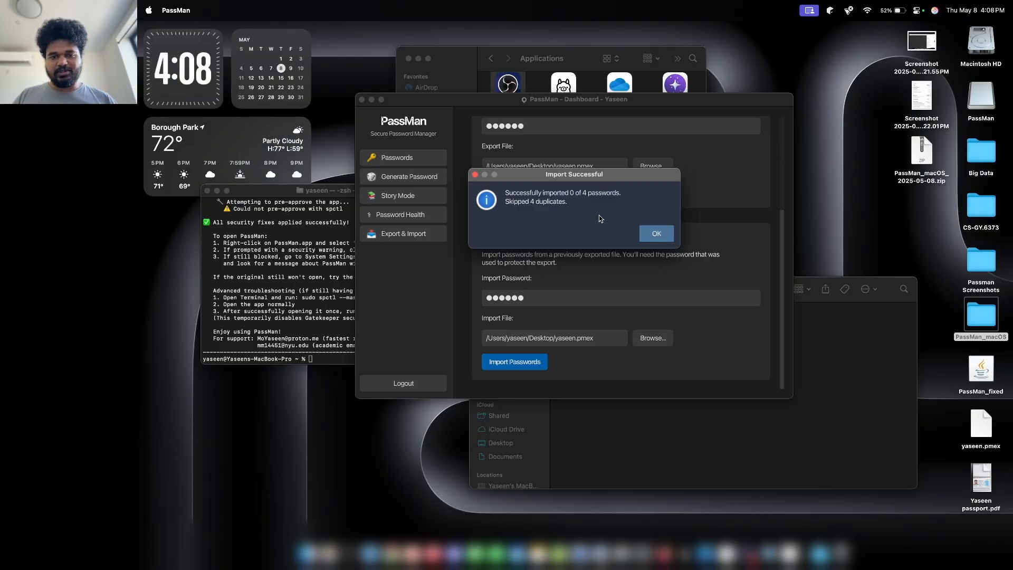
pyautogui.click(649, 234)
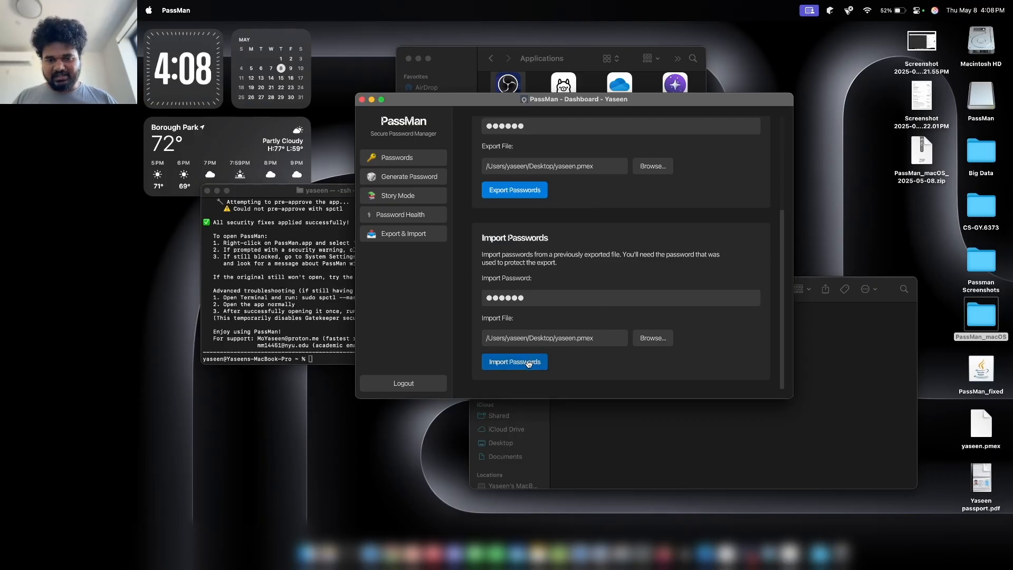
pyautogui.click(529, 363)
pyautogui.click(592, 253)
pyautogui.click(647, 232)
pyautogui.click(416, 158)
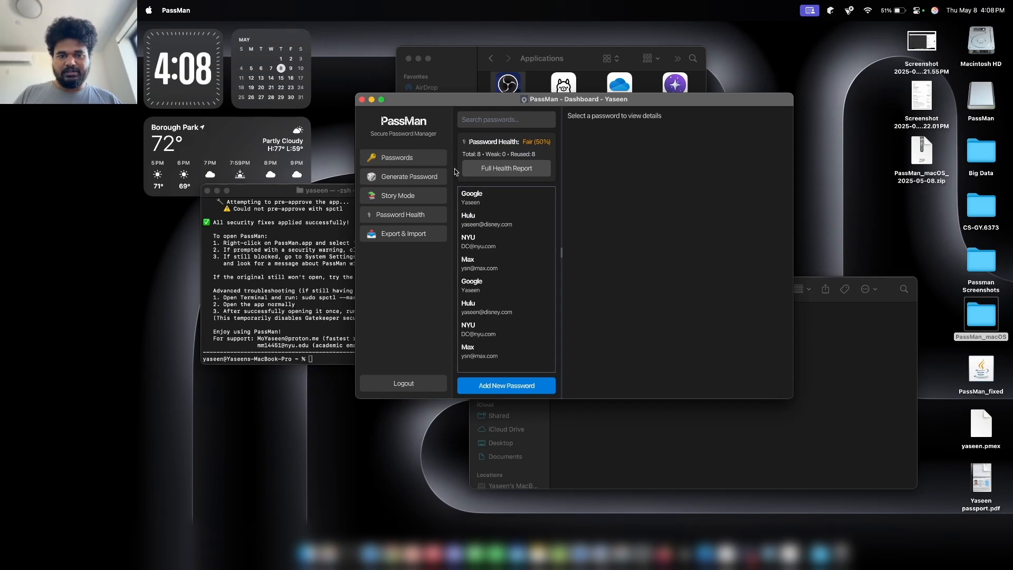
pyautogui.click(418, 215)
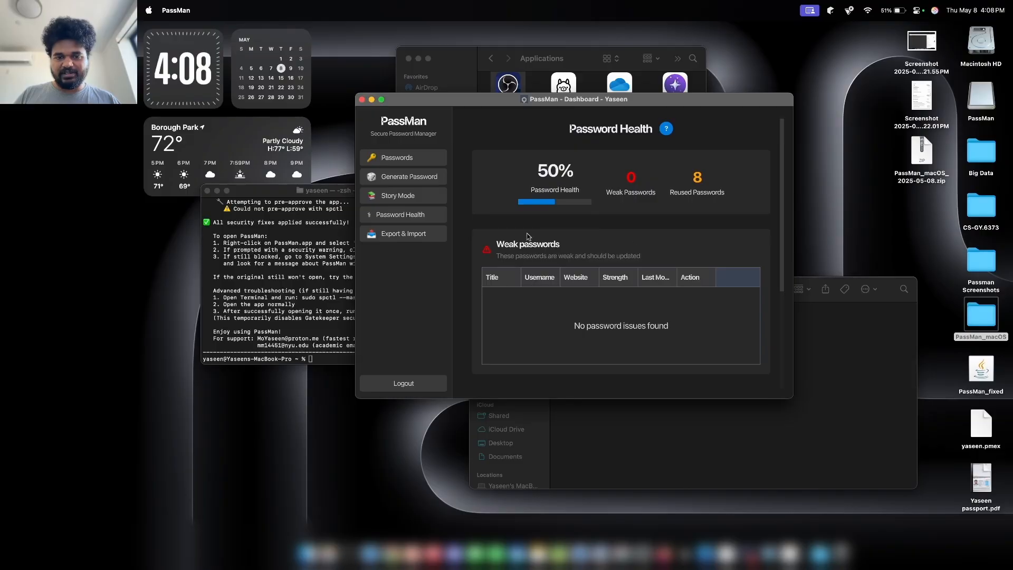
pyautogui.scroll(-5, 594, 252)
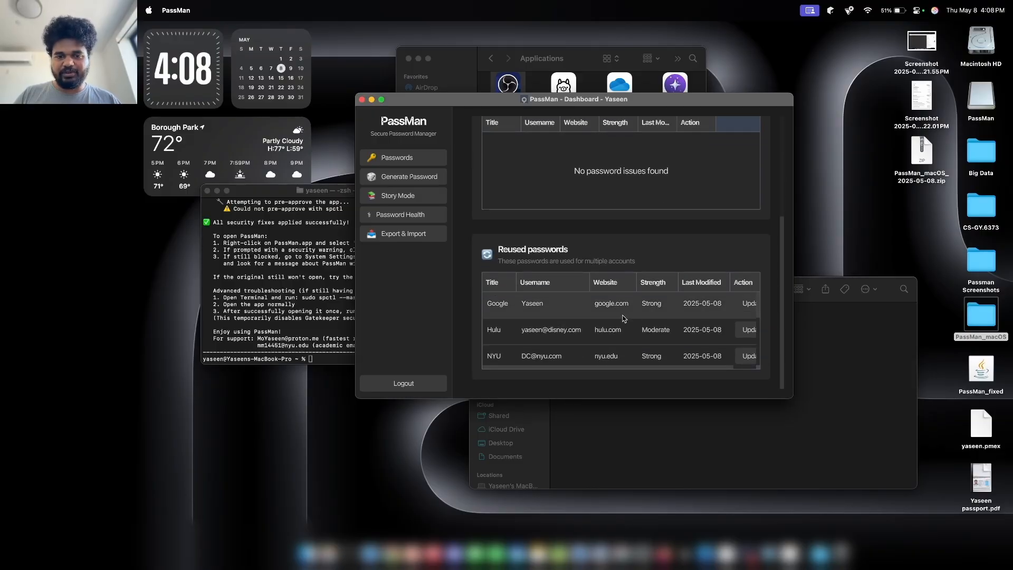
pyautogui.scroll(-5, 582, 318)
pyautogui.scroll(2, 581, 320)
pyautogui.scroll(10, 580, 317)
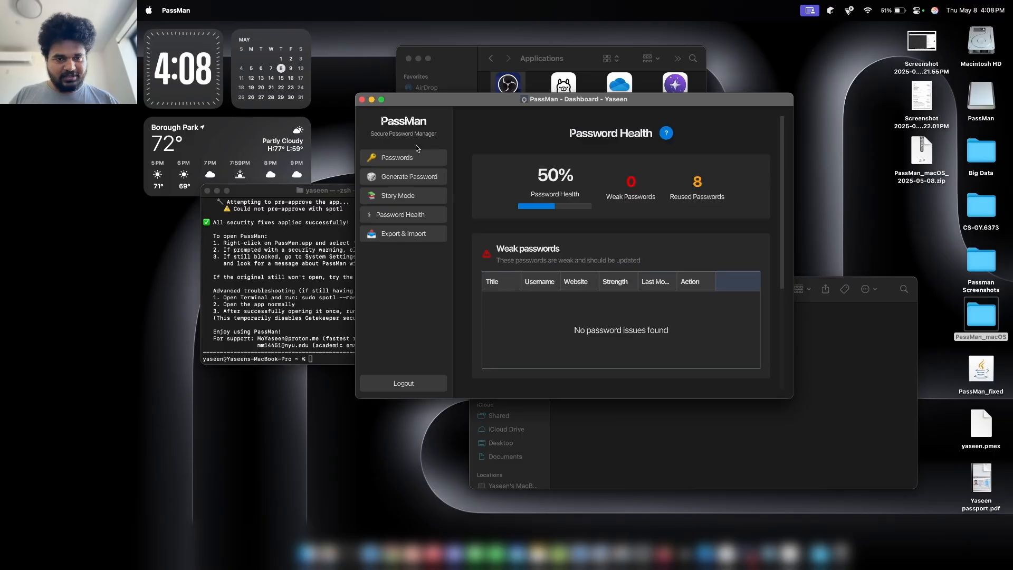
pyautogui.click(406, 156)
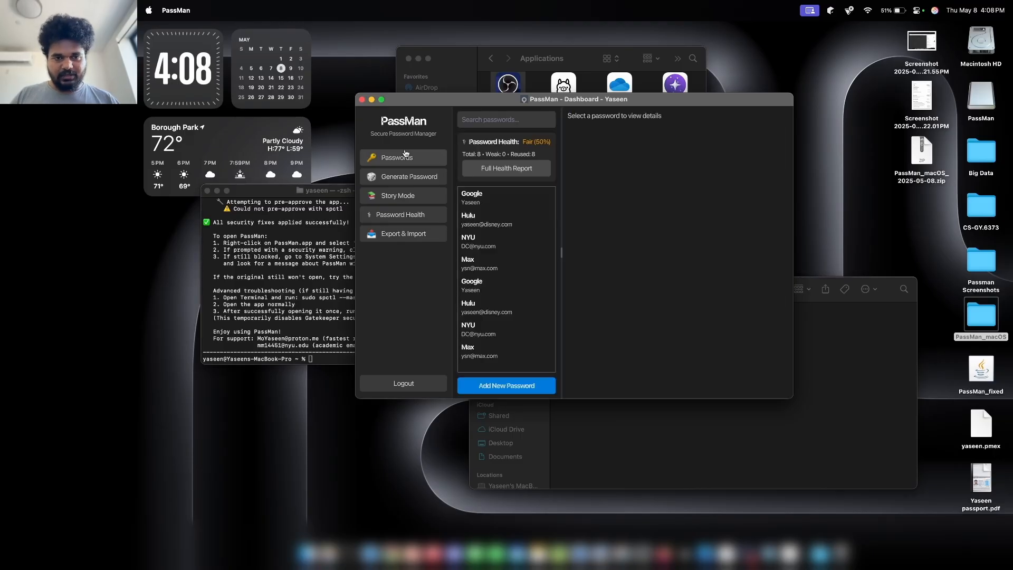
# Review the entries and delete the duplicate Google and NYU entries.
pyautogui.click(474, 217)
pyautogui.click(480, 198)
pyautogui.click(492, 262)
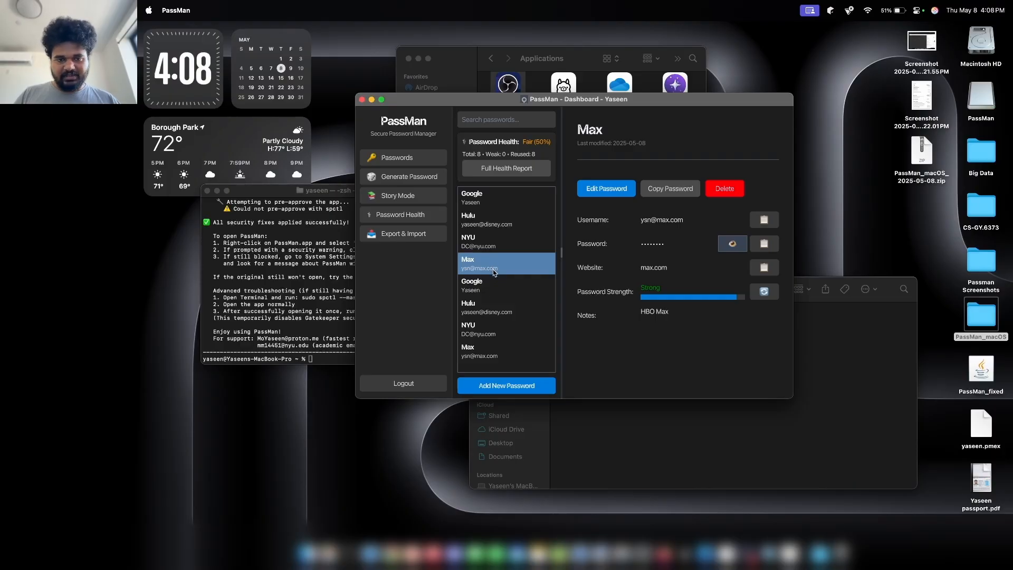
pyautogui.click(488, 294)
pyautogui.click(725, 188)
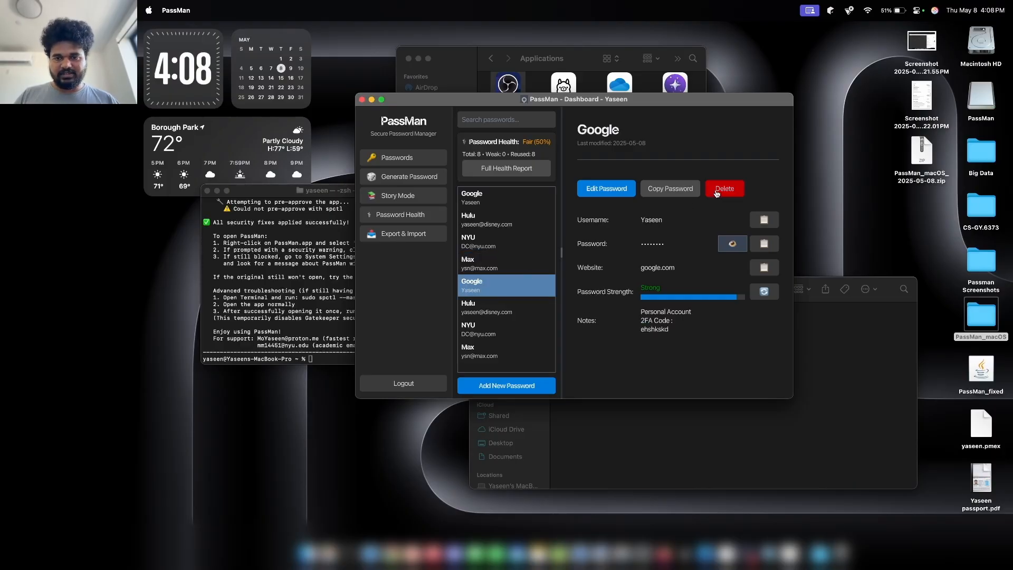
pyautogui.click(637, 254)
pyautogui.click(525, 305)
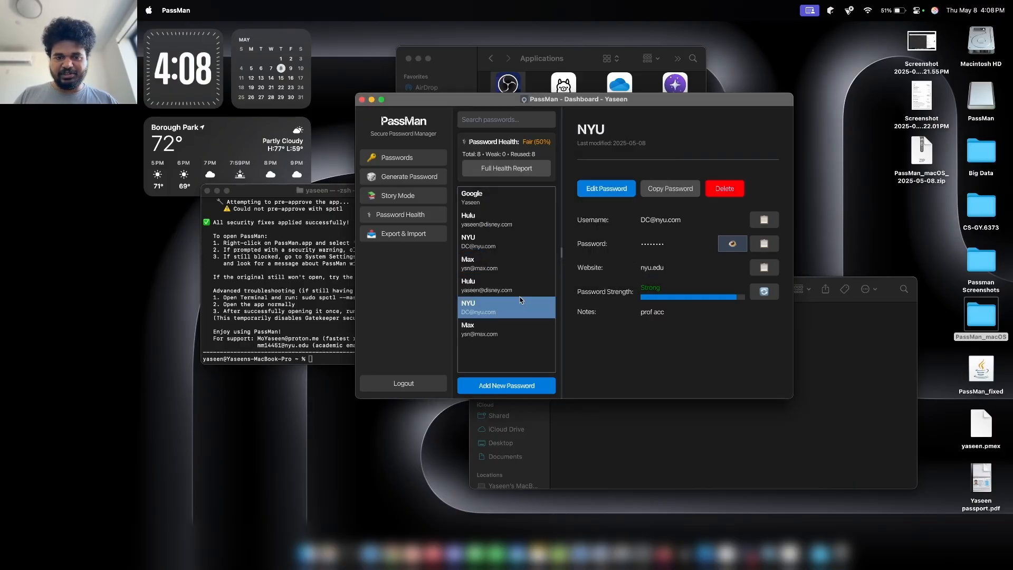
pyautogui.click(709, 193)
pyautogui.click(638, 254)
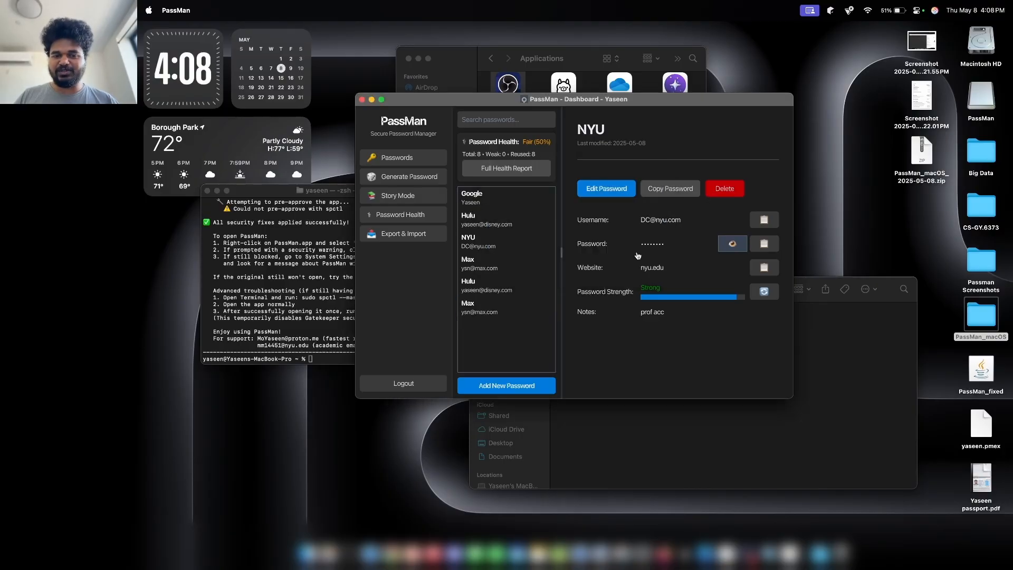
# Delete the duplicate Hulu and Max entries and check the Password Health report.
pyautogui.click(522, 291)
pyautogui.click(725, 188)
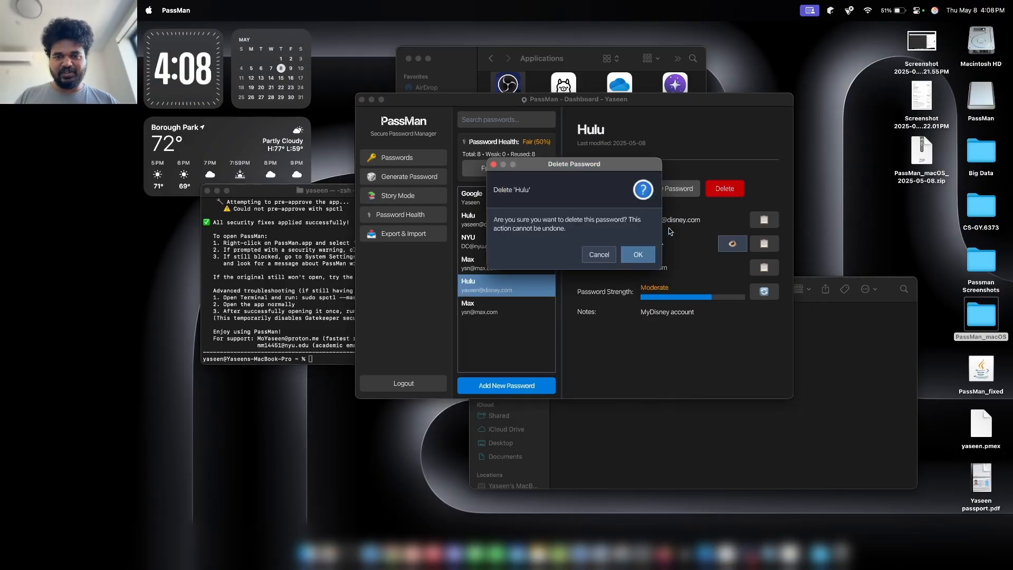
pyautogui.click(637, 254)
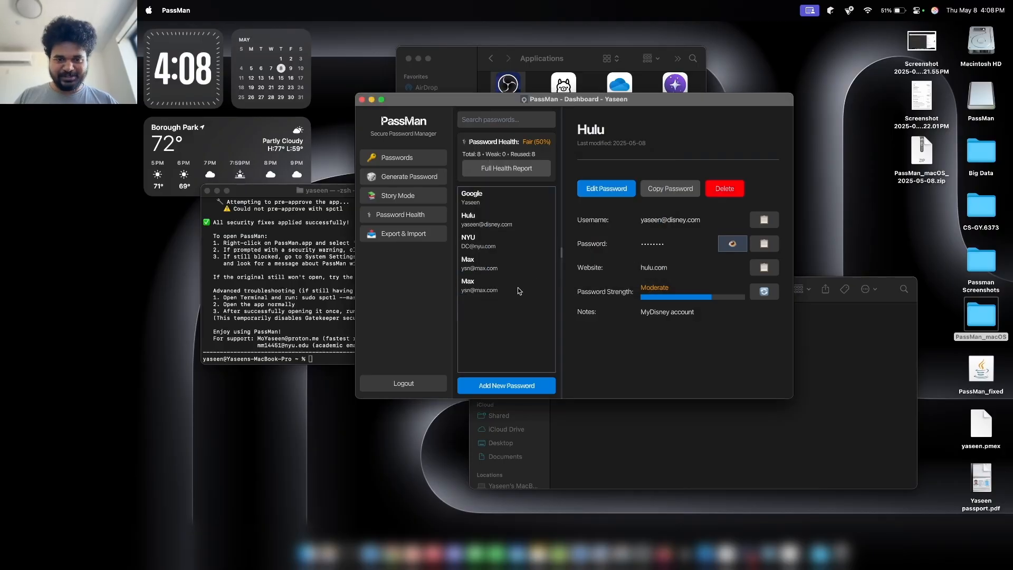
pyautogui.click(727, 191)
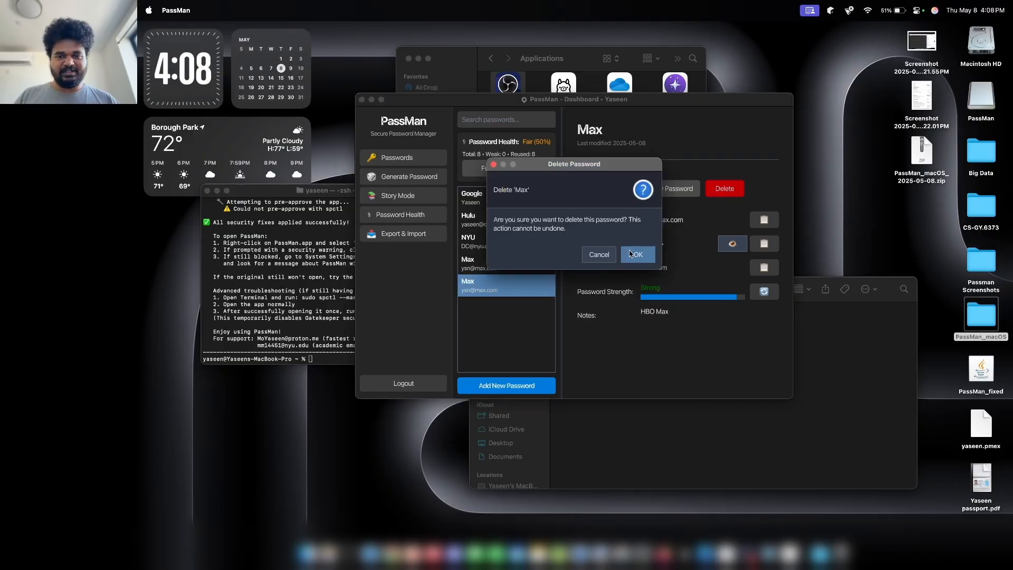
pyautogui.click(631, 253)
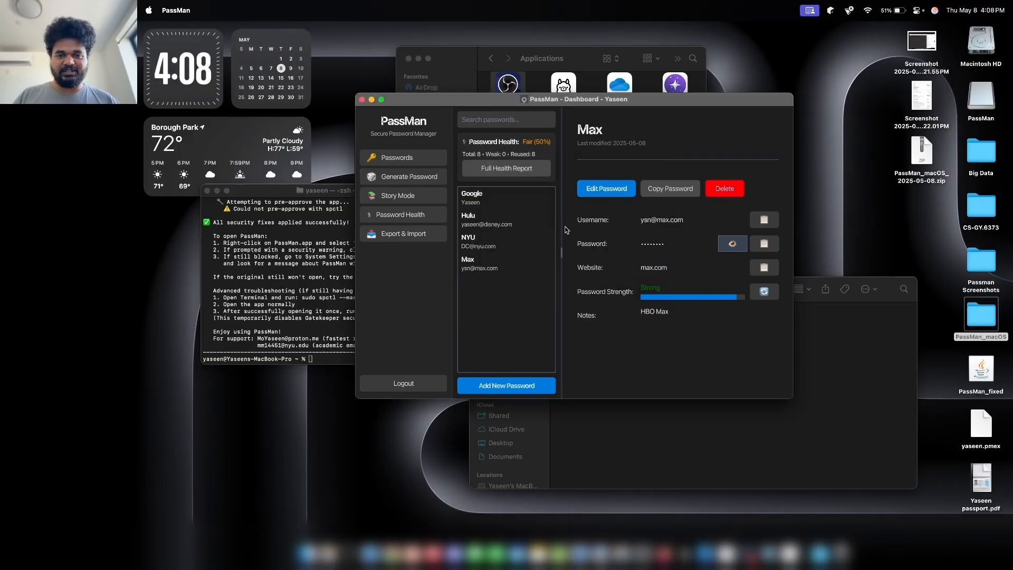
pyautogui.moveTo(566, 229); pyautogui.dragTo(572, 230)
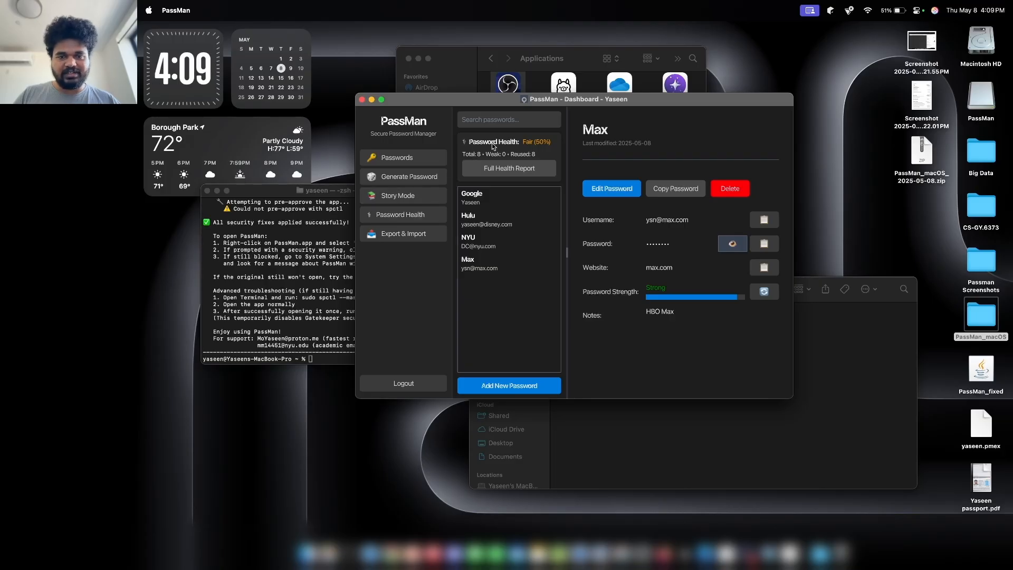
pyautogui.click(489, 166)
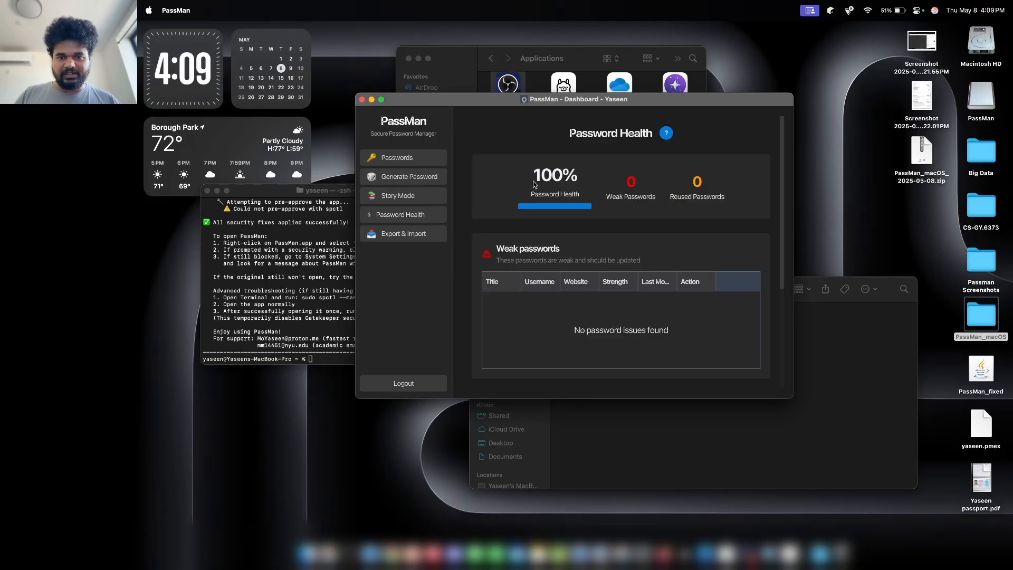
pyautogui.click(403, 158)
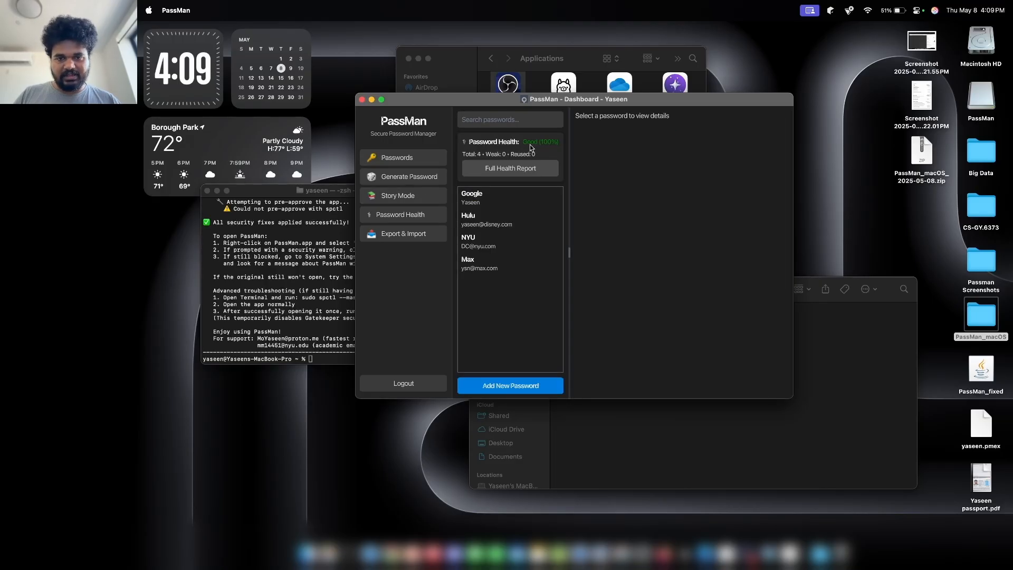
# Replace the Google entry's password with a short four-digit weak password and save it.
pyautogui.click(523, 198)
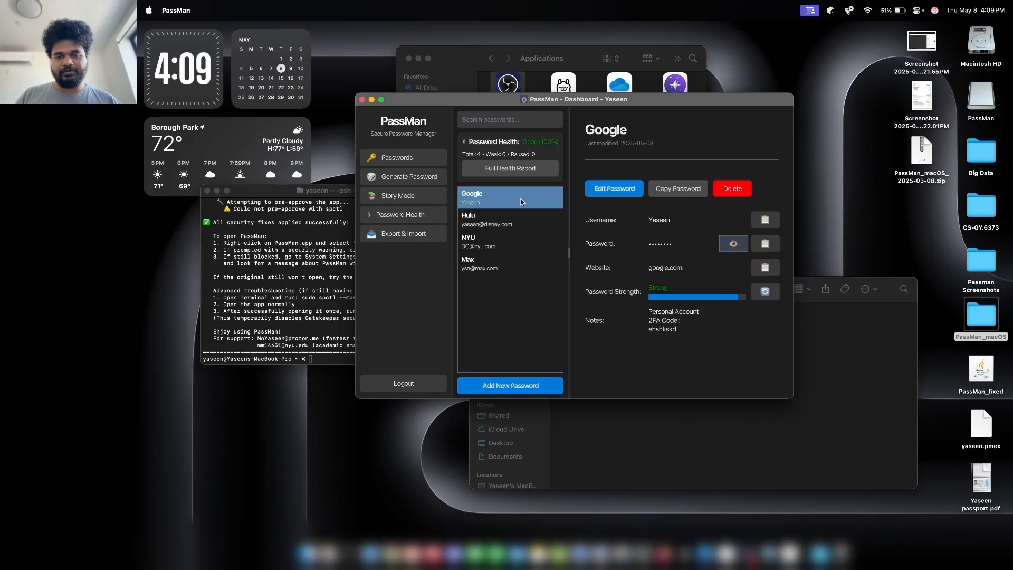
pyautogui.click(624, 199)
pyautogui.click(576, 205)
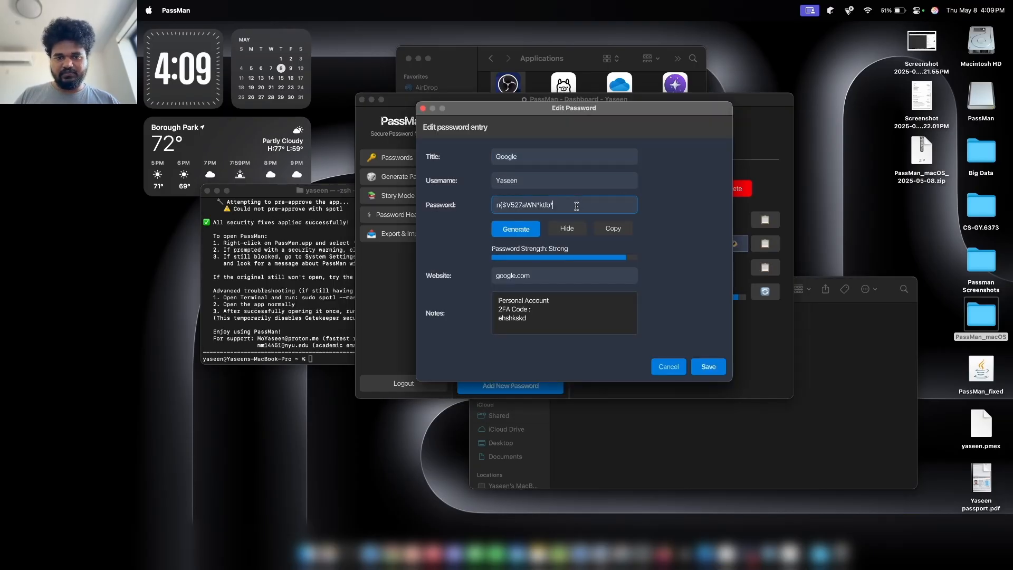
pyautogui.press('BackSpace')
pyautogui.press('BackSpace')
pyautogui.press('BackSpace')
pyautogui.press('BackSpace')
pyautogui.press('BackSpace')
pyautogui.press('BackSpace')
pyautogui.press('BackSpace')
pyautogui.press('BackSpace')
pyautogui.press('BackSpace')
pyautogui.press('BackSpace')
pyautogui.press('BackSpace')
pyautogui.press('BackSpace')
pyautogui.press('BackSpace')
pyautogui.press('BackSpace')
pyautogui.press('BackSpace')
pyautogui.press('BackSpace')
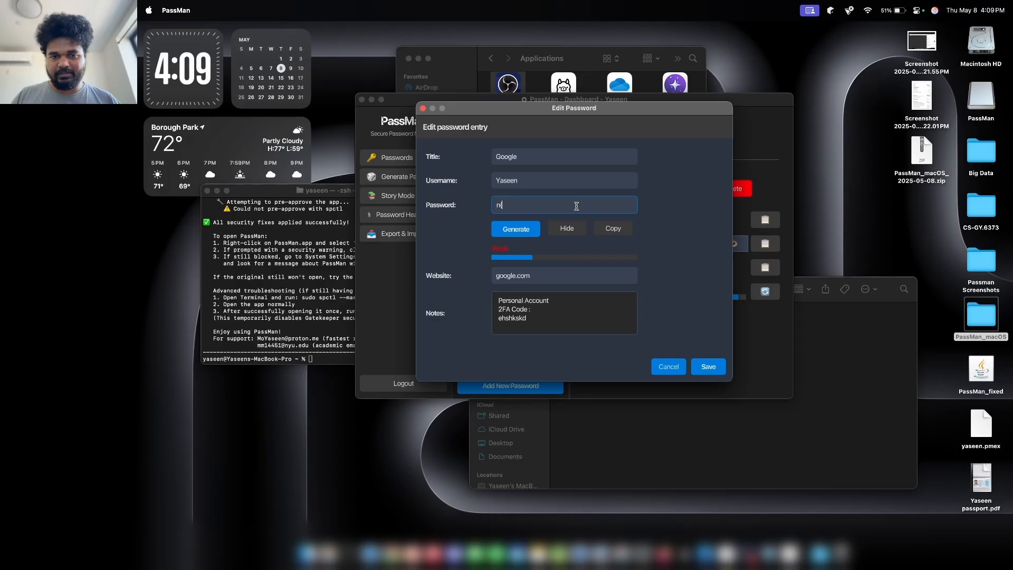
pyautogui.write('1234')
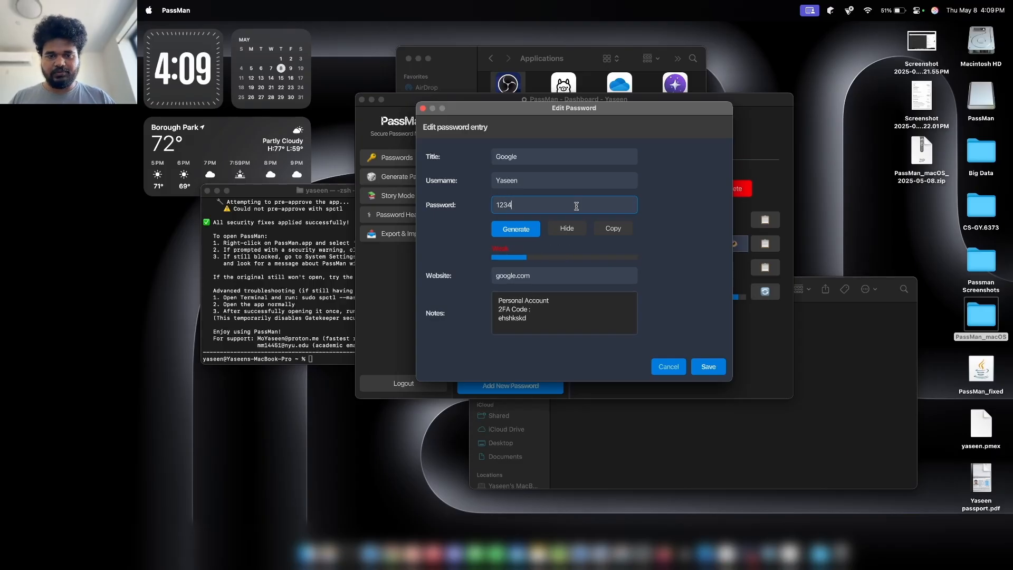
pyautogui.click(703, 367)
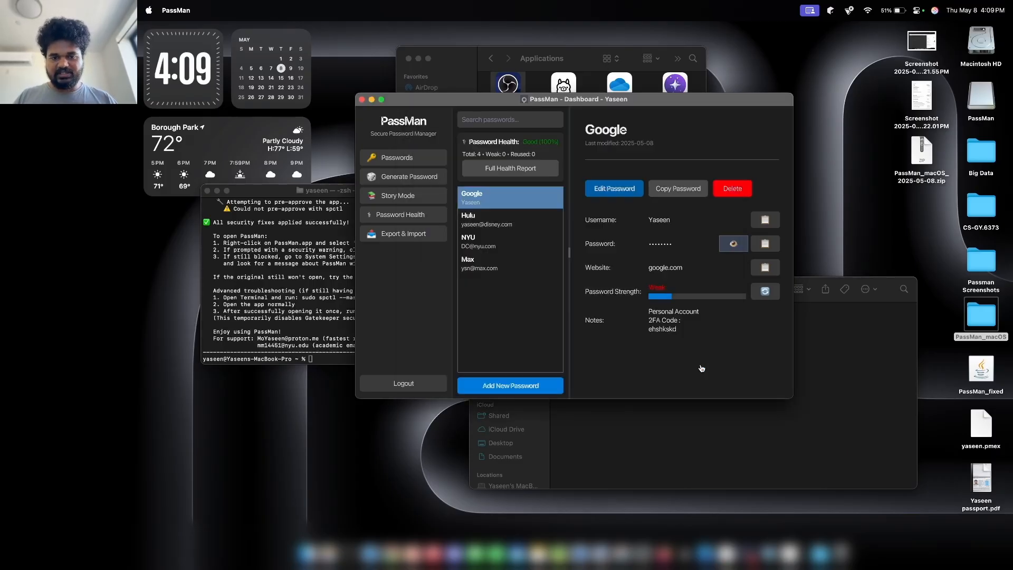
# In the Password Health report, choose Update then Edit Password for the weak Google row.
pyautogui.click(507, 169)
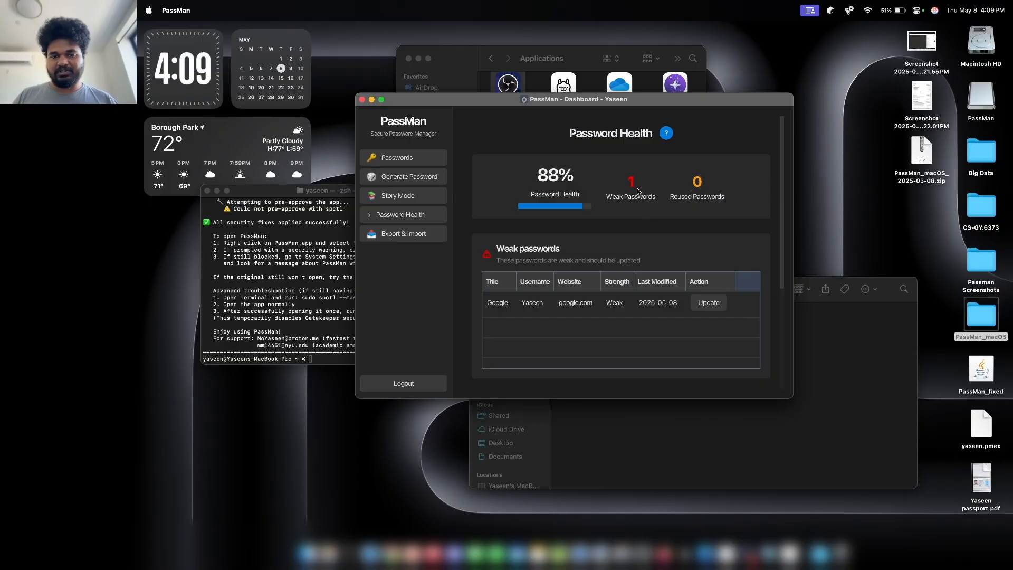
pyautogui.scroll(-3, 638, 192)
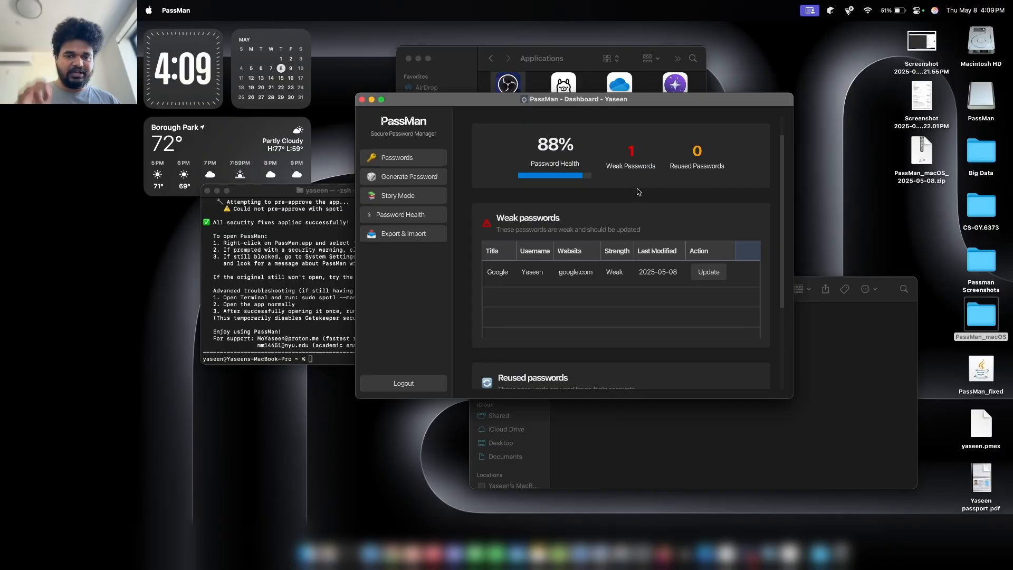
pyautogui.scroll(-5, 638, 191)
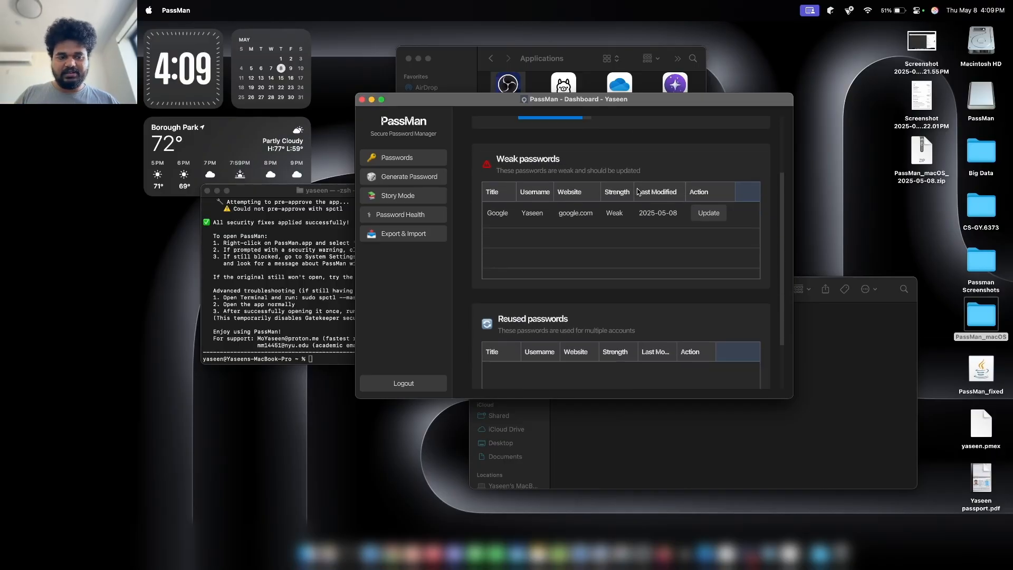
pyautogui.scroll(-3, 638, 192)
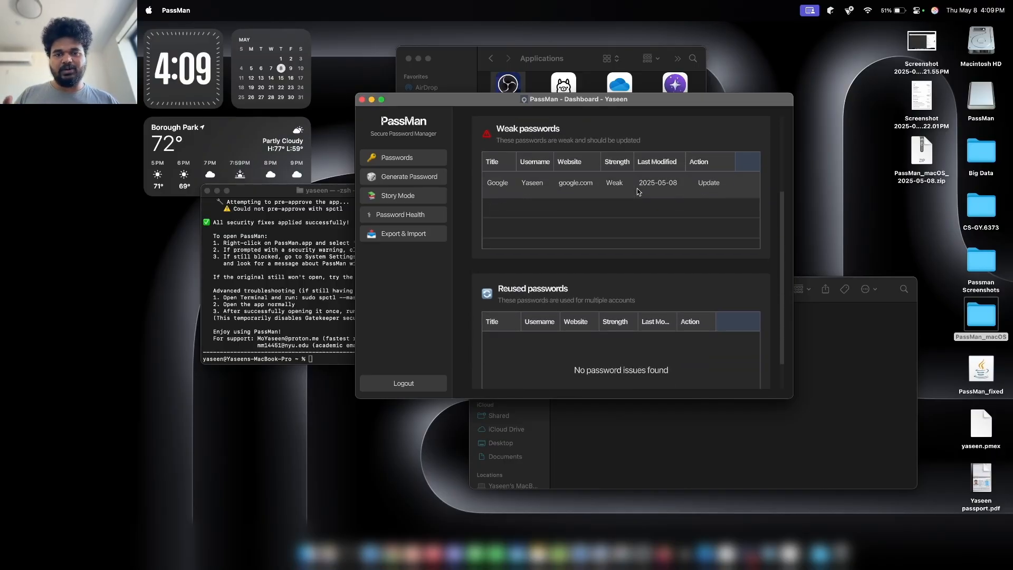
pyautogui.scroll(-3, 637, 192)
pyautogui.scroll(8, 638, 191)
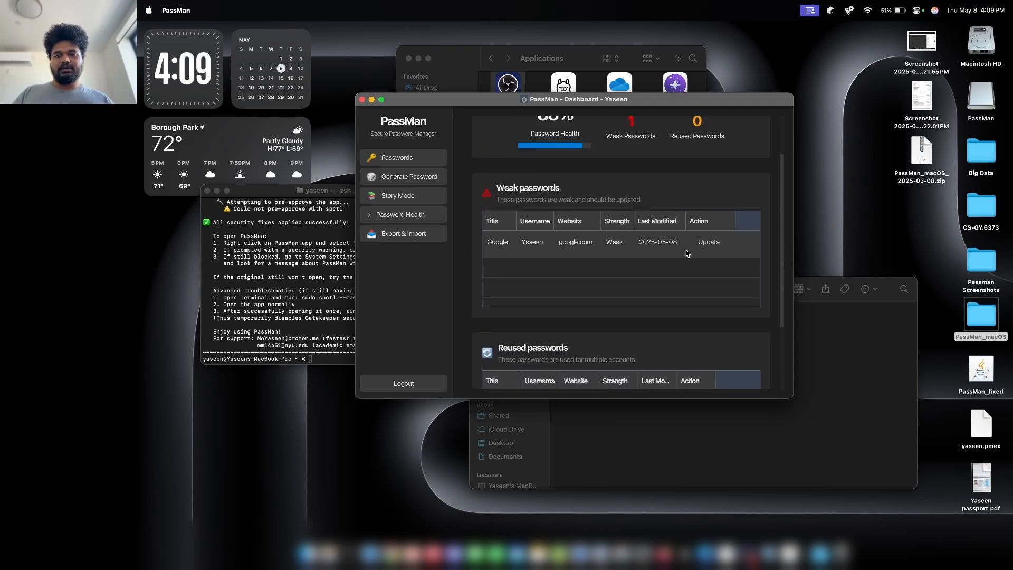
pyautogui.scroll(5, 657, 250)
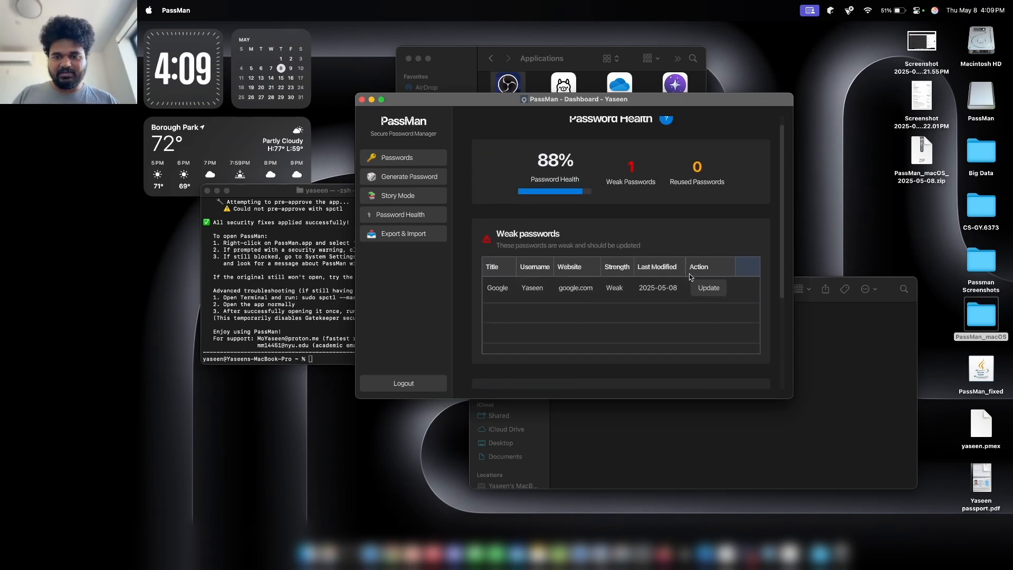
pyautogui.click(699, 283)
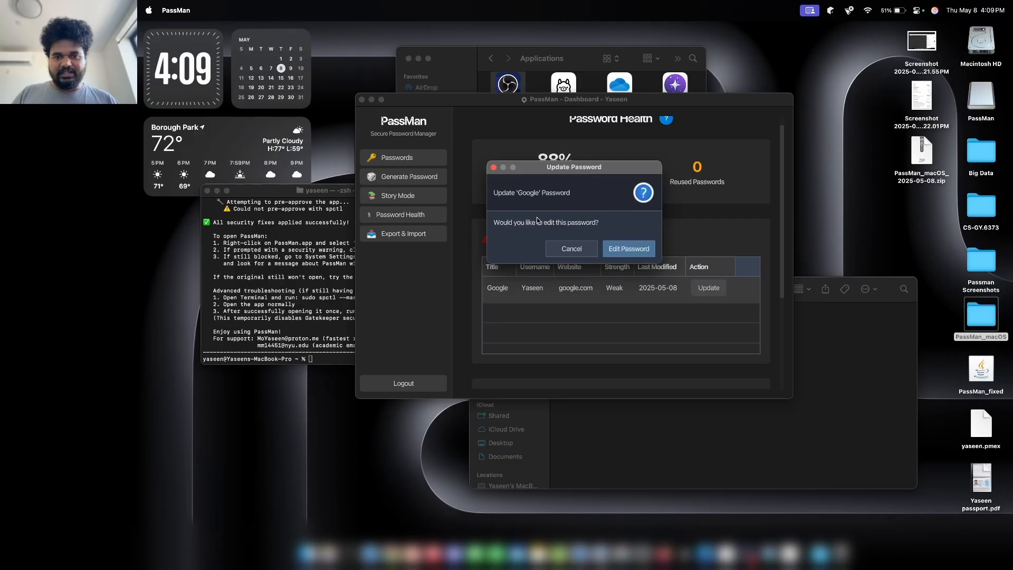
pyautogui.click(626, 250)
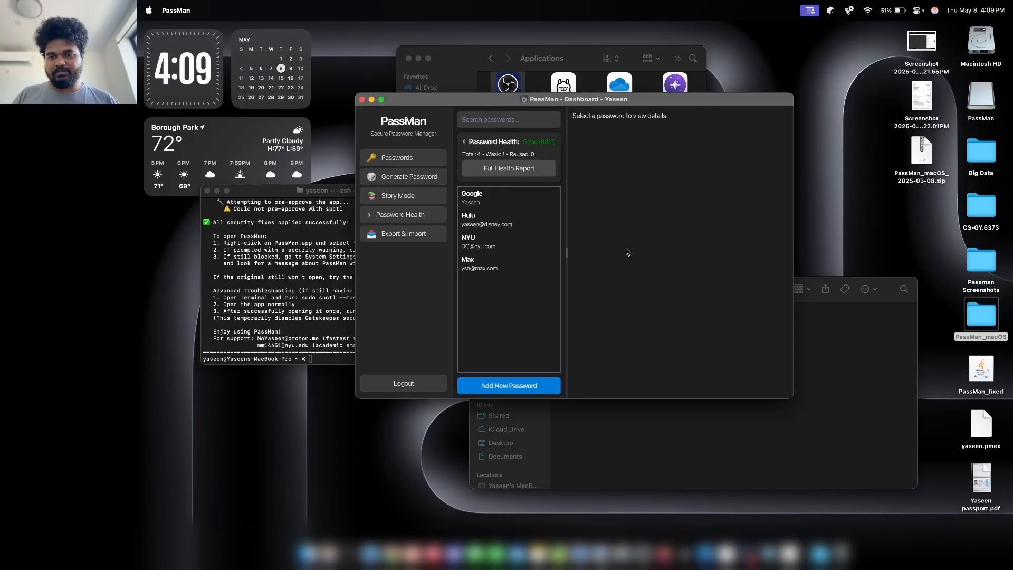
# Move aside and dismiss the find-entry notice, then open Google's details.
pyautogui.moveTo(545, 168); pyautogui.dragTo(644, 165)
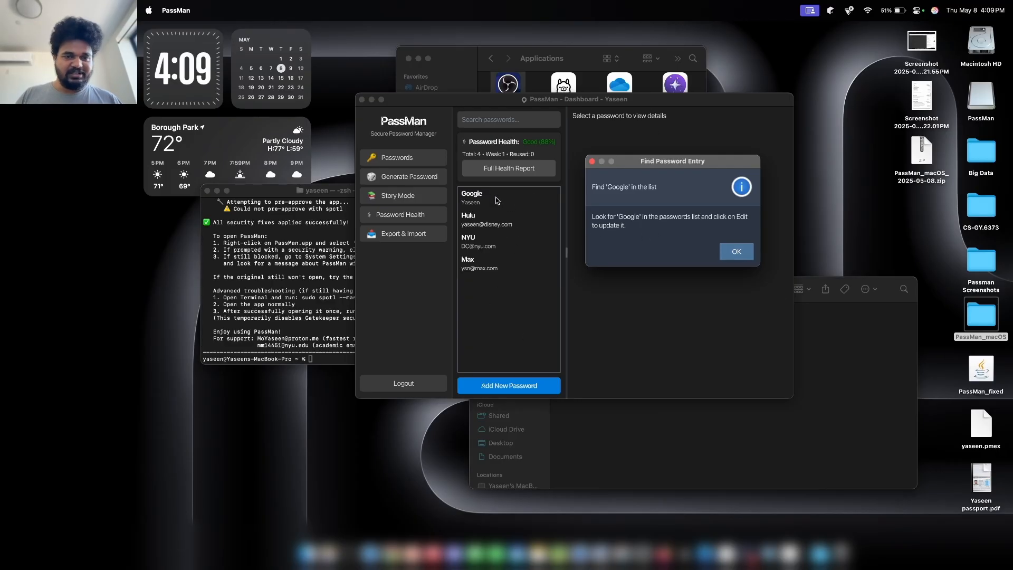
pyautogui.click(734, 253)
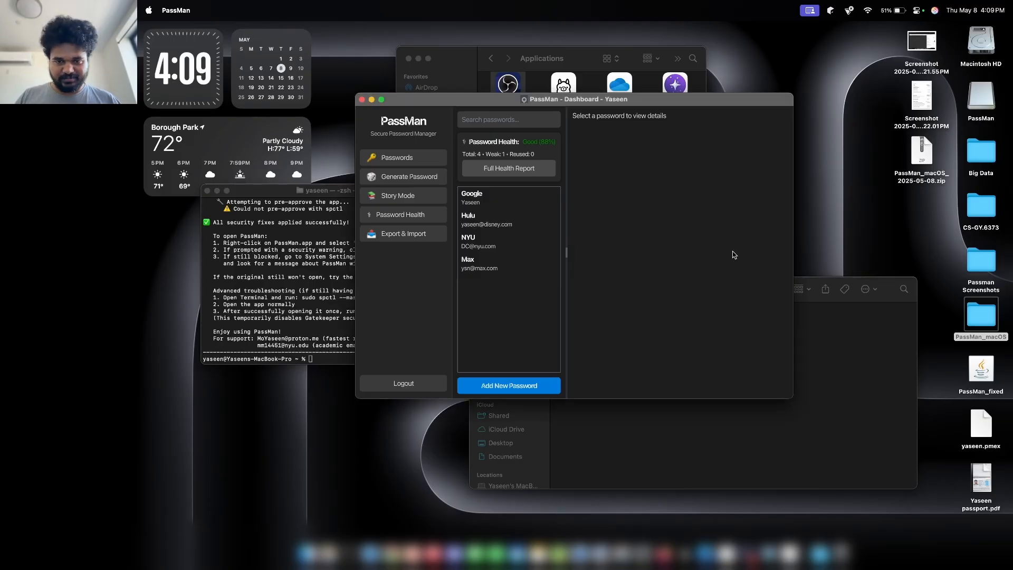
pyautogui.click(529, 200)
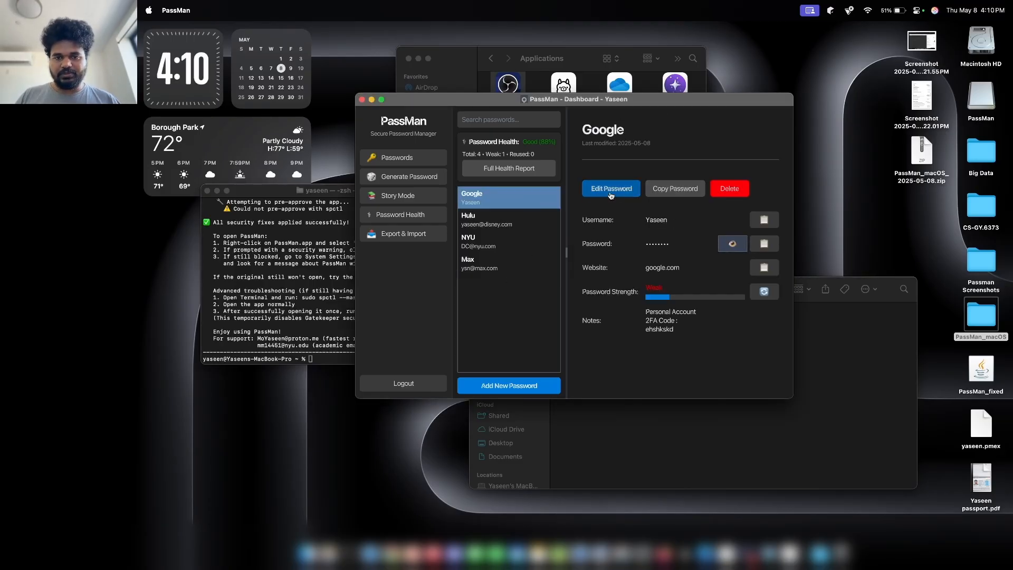
# Give Google a generated 14-character memorable password from the password generator.
pyautogui.click(611, 188)
pyautogui.click(551, 205)
pyautogui.doubleClick(517, 206)
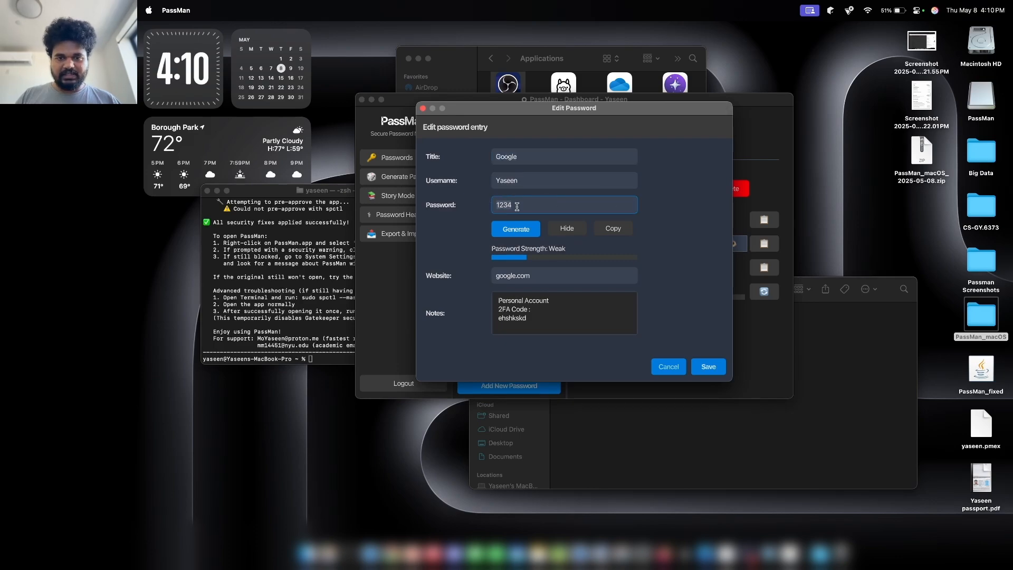
pyautogui.press('BackSpace')
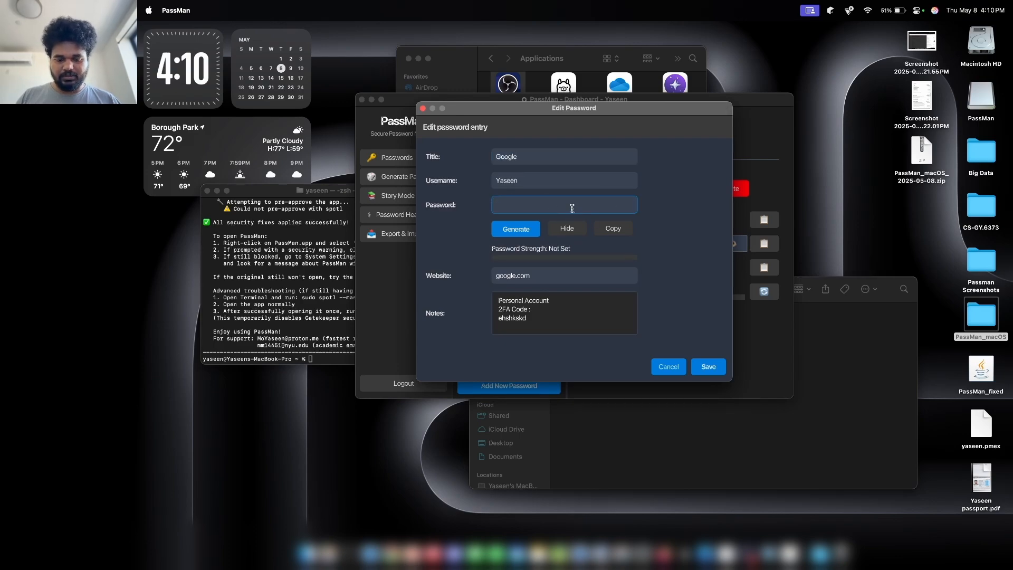
pyautogui.press('super+v')
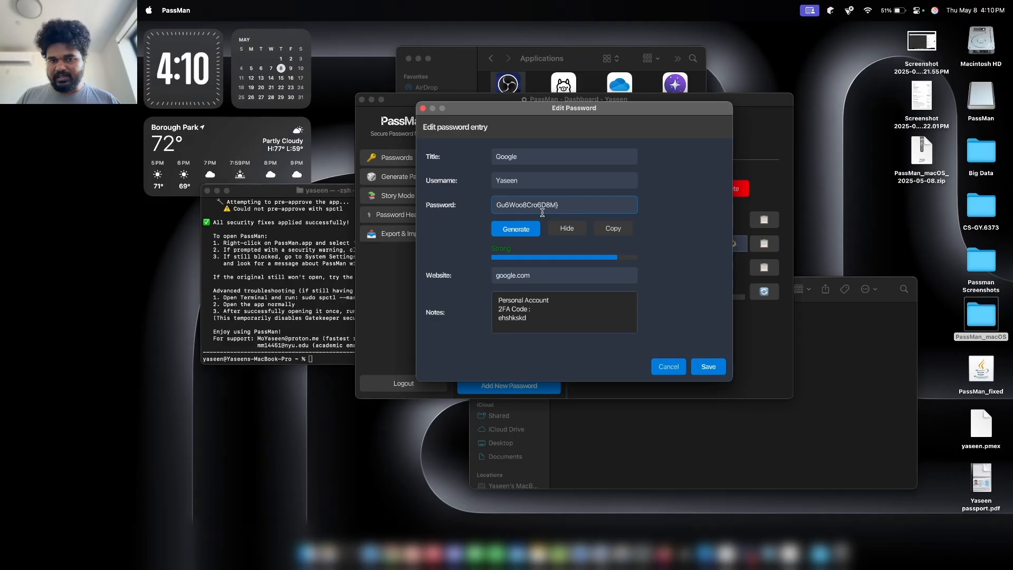
pyautogui.click(521, 231)
pyautogui.moveTo(552, 138); pyautogui.dragTo(677, 137)
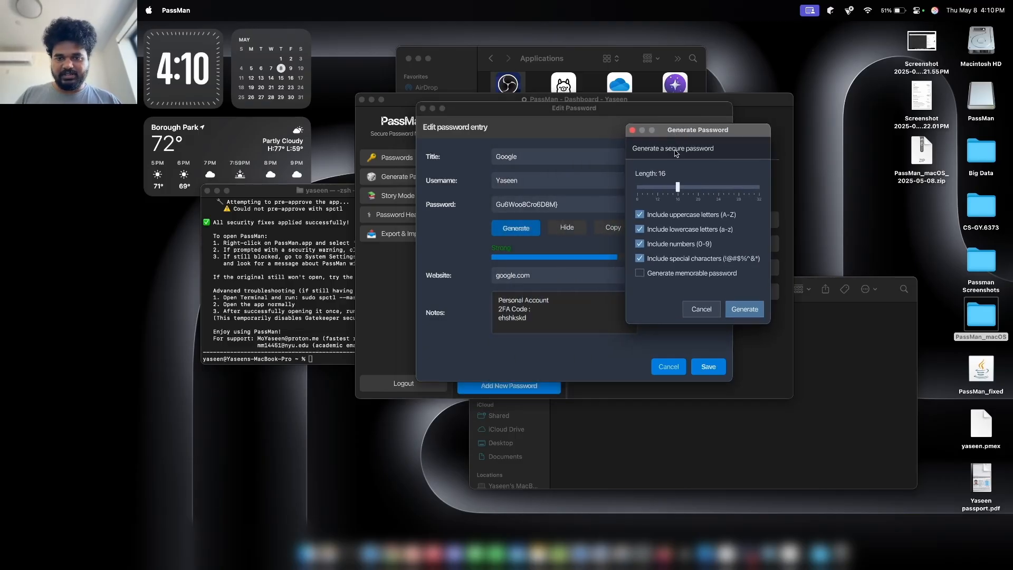
pyautogui.moveTo(677, 188); pyautogui.dragTo(670, 188)
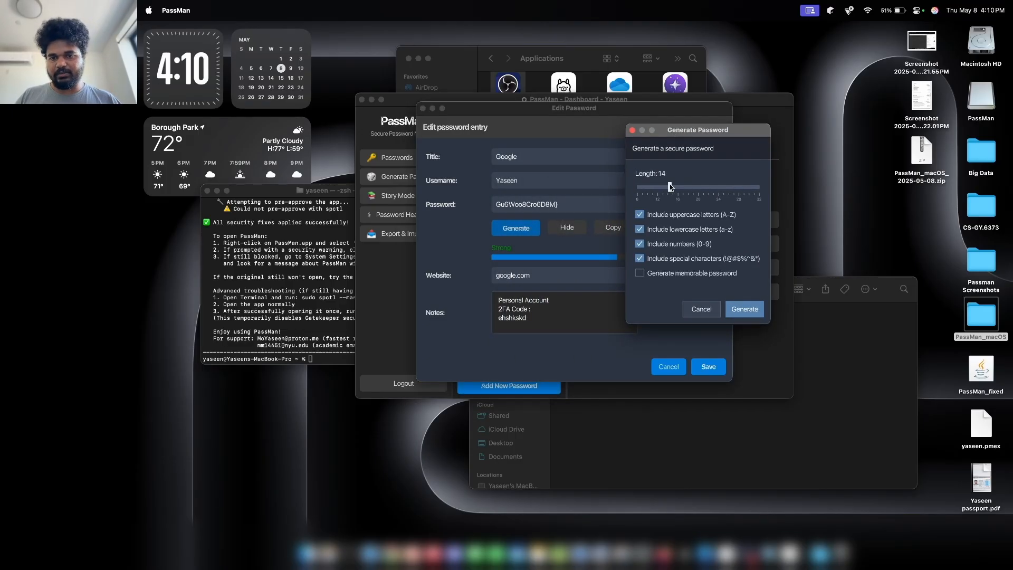
pyautogui.click(688, 277)
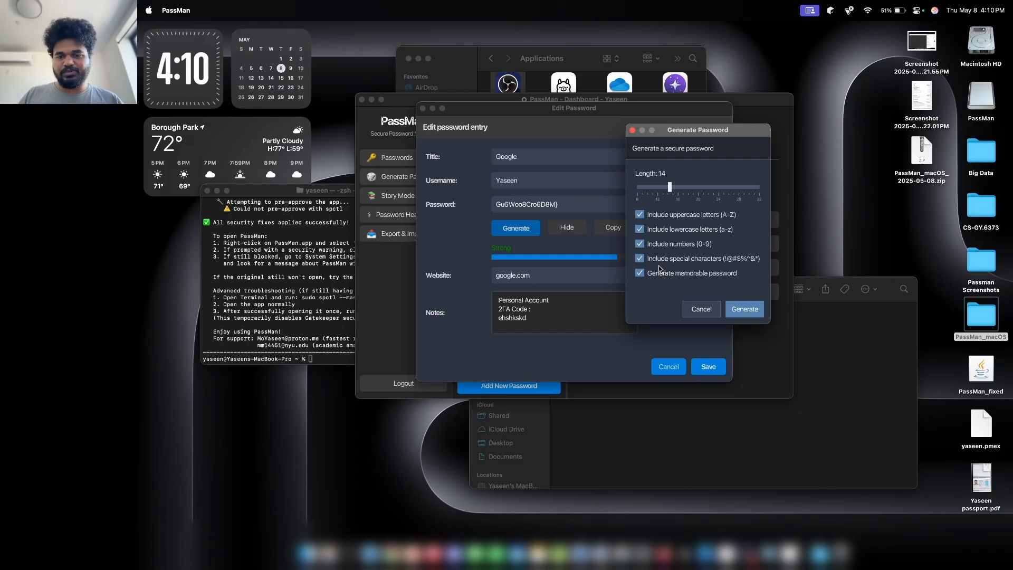
pyautogui.click(738, 309)
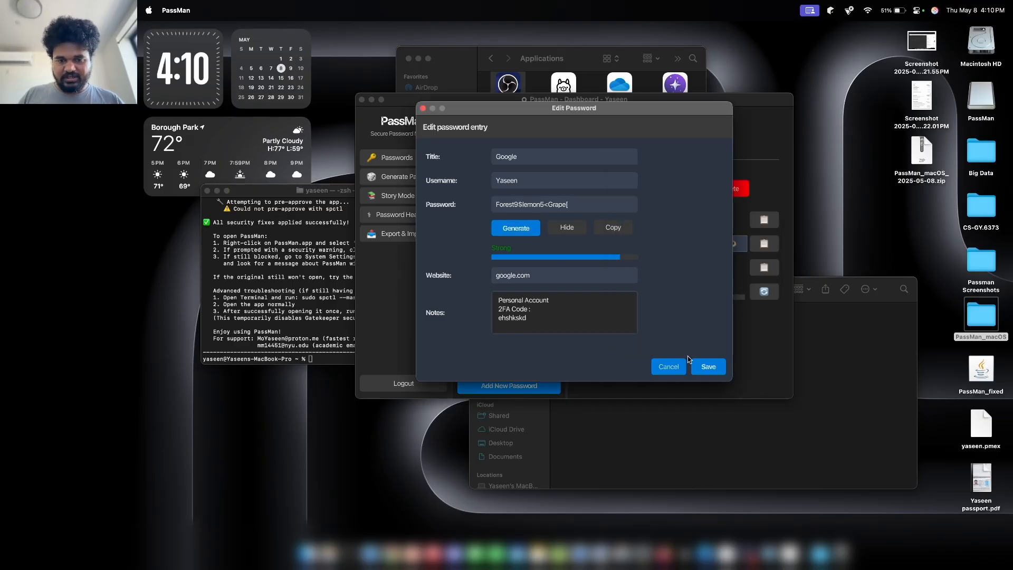
# Replace the 2FA code in Google's notes with the new code and save the entry.
pyautogui.click(590, 319)
pyautogui.press('BackSpace')
pyautogui.press('BackSpace')
pyautogui.press('BackSpace')
pyautogui.press('BackSpace')
pyautogui.press('BackSpace')
pyautogui.press('BackSpace')
pyautogui.press('BackSpace')
pyautogui.press('BackSpace')
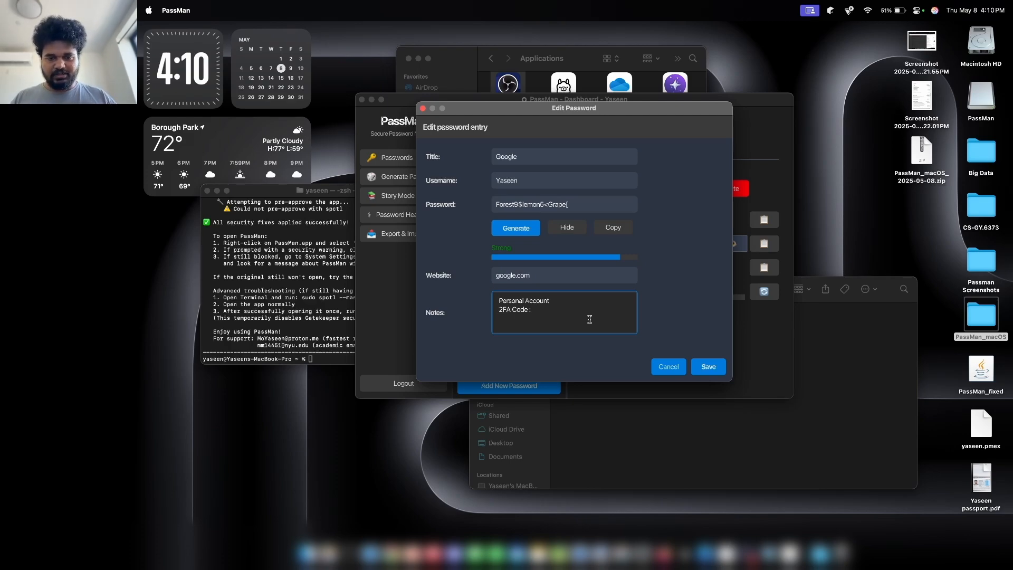
pyautogui.write('2723872837')
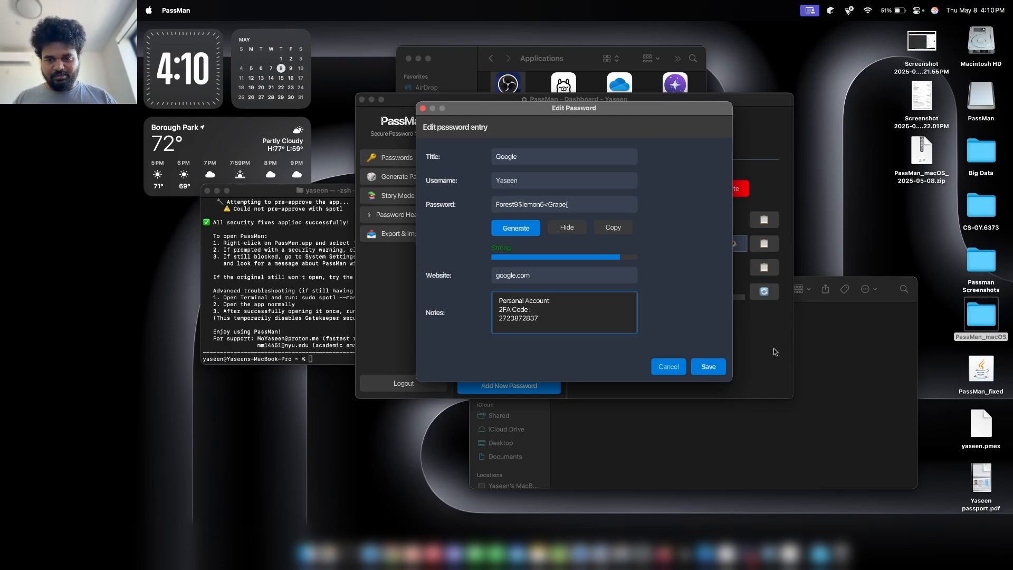
pyautogui.click(710, 366)
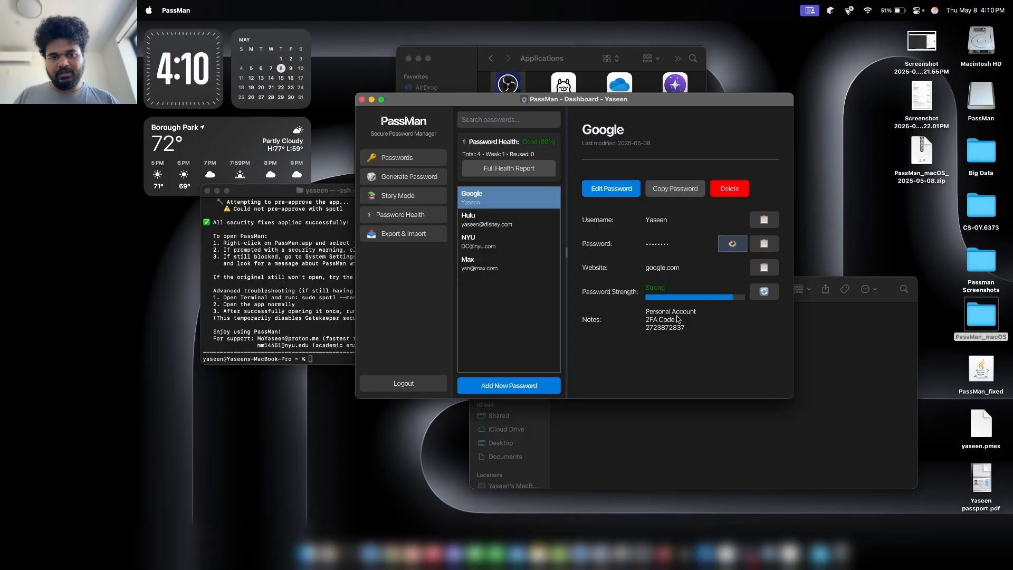
pyautogui.click(507, 120)
pyautogui.write('Perosn')
pyautogui.press('BackSpace')
pyautogui.write('s')
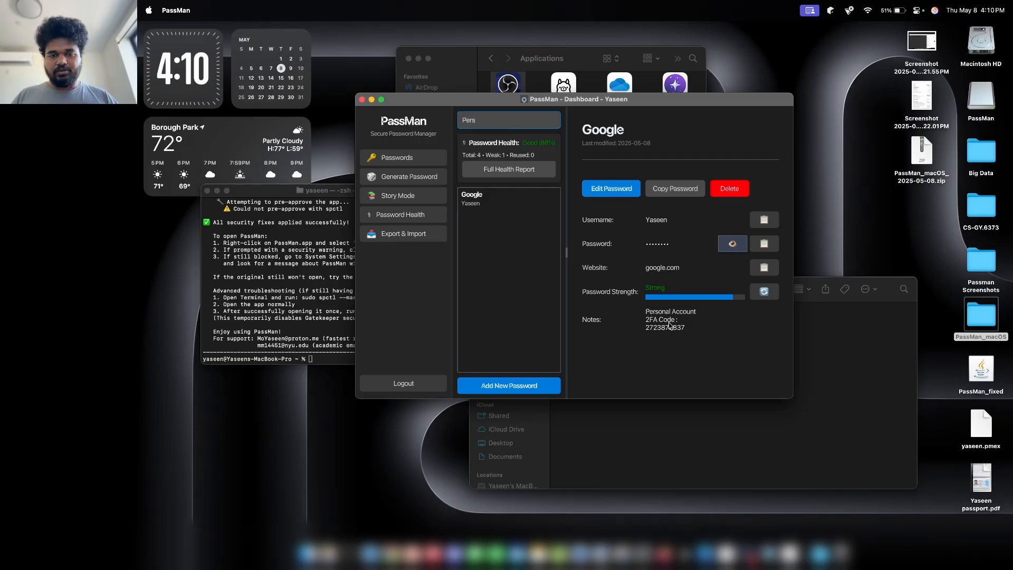
pyautogui.press('BackSpace')
pyautogui.press('BackSpace')
pyautogui.press('BackSpace')
pyautogui.press('BackSpace')
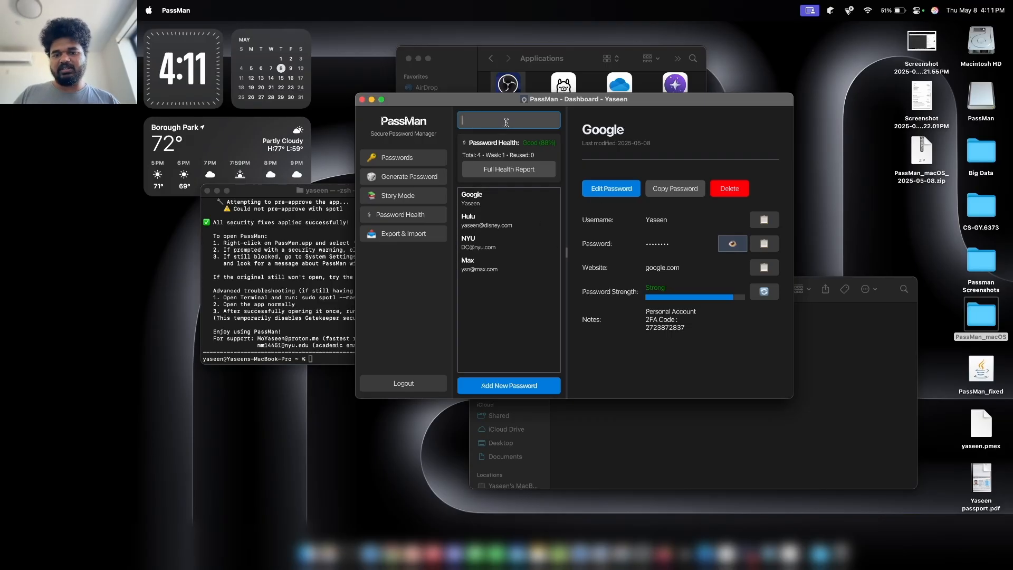
pyautogui.click(648, 311)
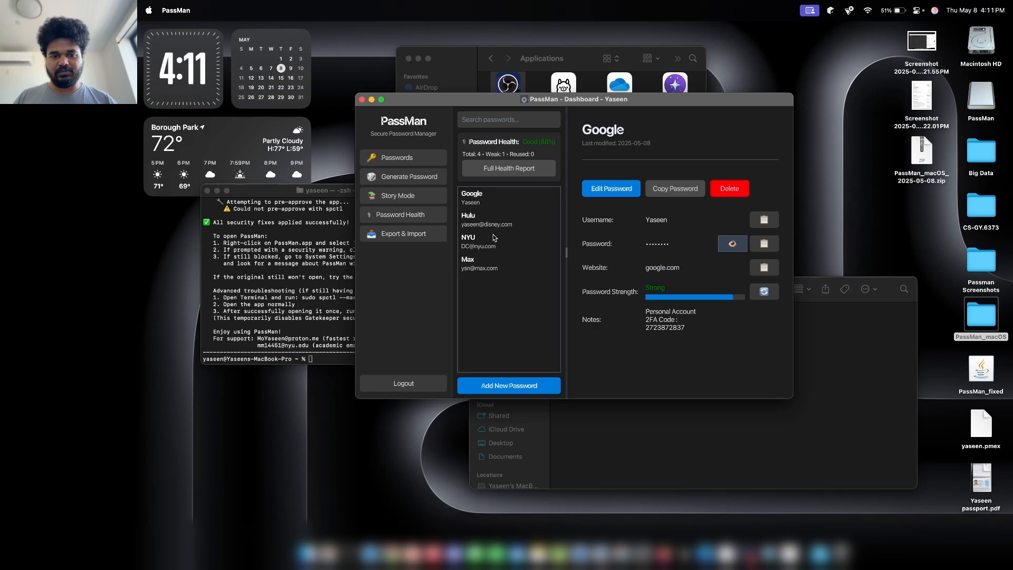
pyautogui.moveTo(460, 100); pyautogui.dragTo(539, 134)
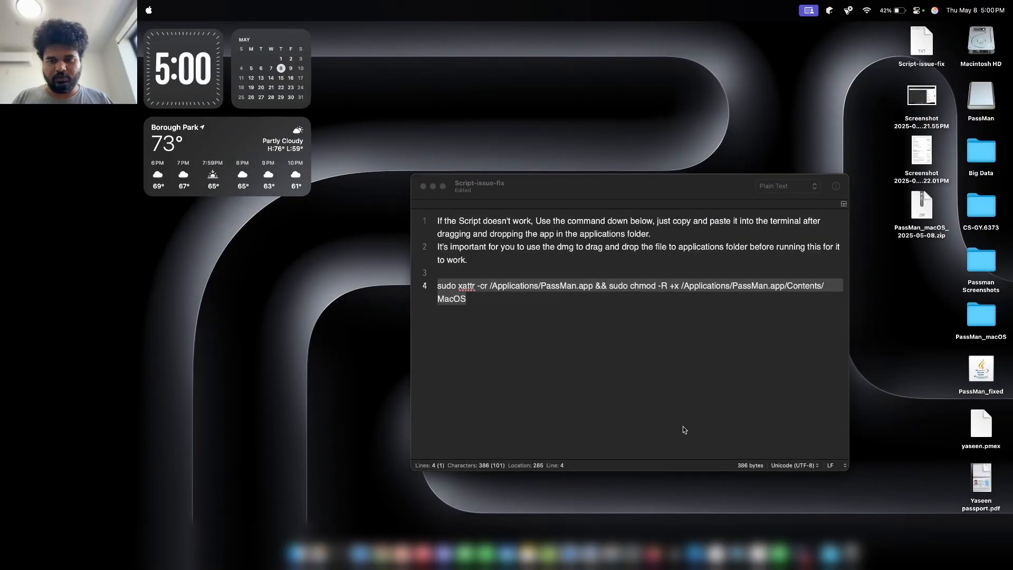
pyautogui.click(678, 437)
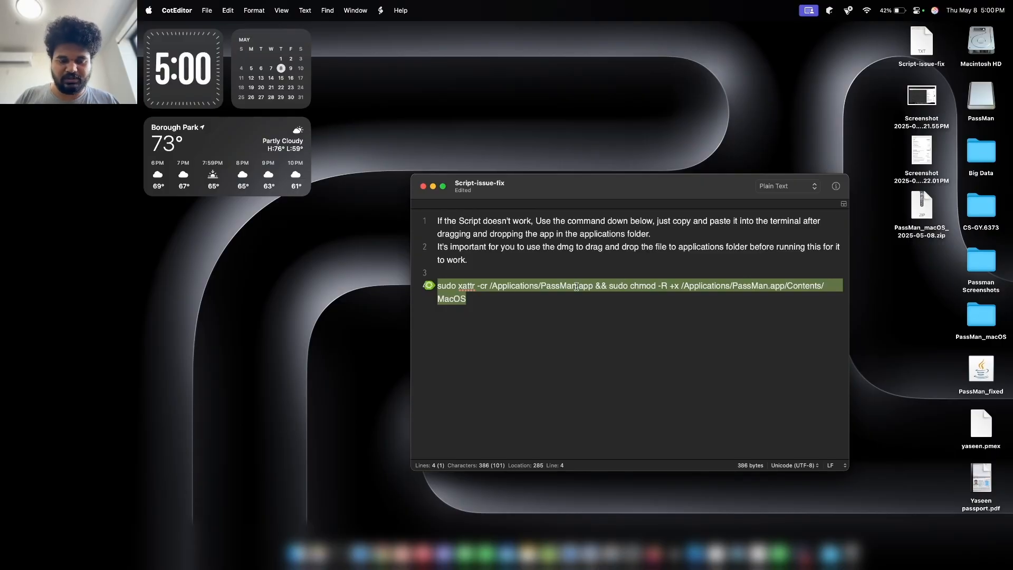
# Copy PassMan from its disk image into Applications, keeping both copies, then return to the install-fix note.
pyautogui.moveTo(516, 188); pyautogui.dragTo(532, 160)
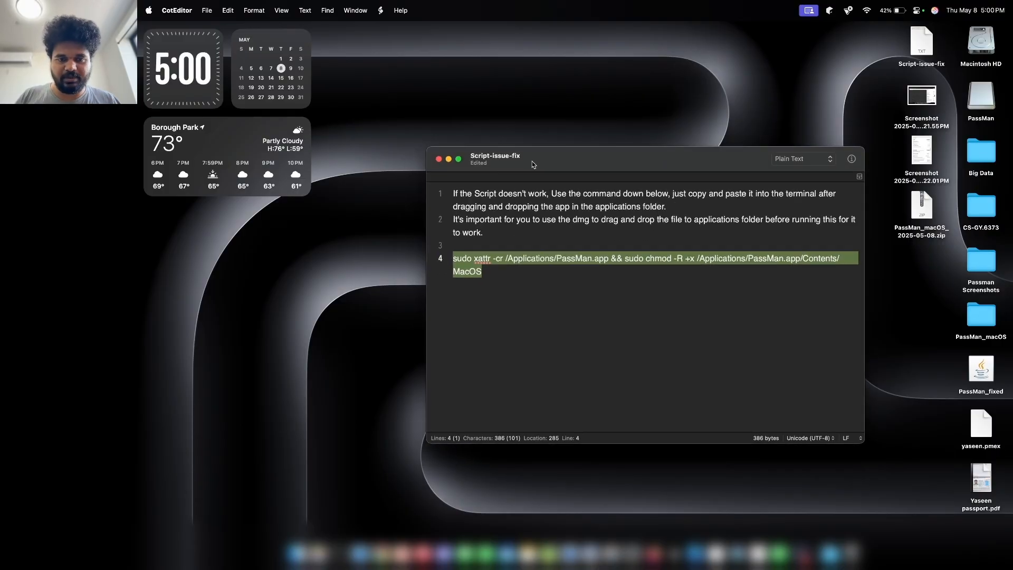
pyautogui.click(507, 274)
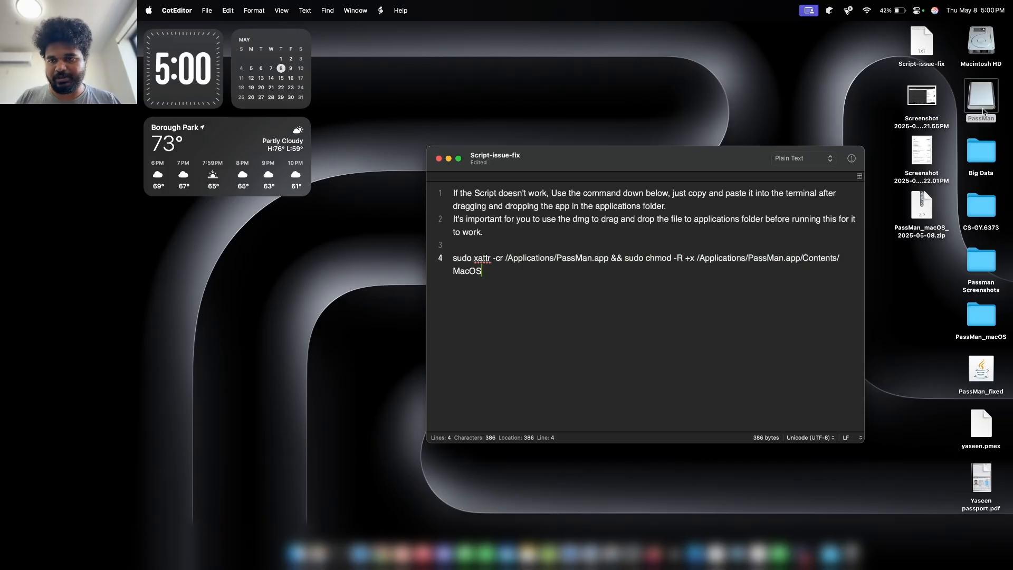
pyautogui.doubleClick(981, 96)
pyautogui.moveTo(622, 270); pyautogui.dragTo(538, 267)
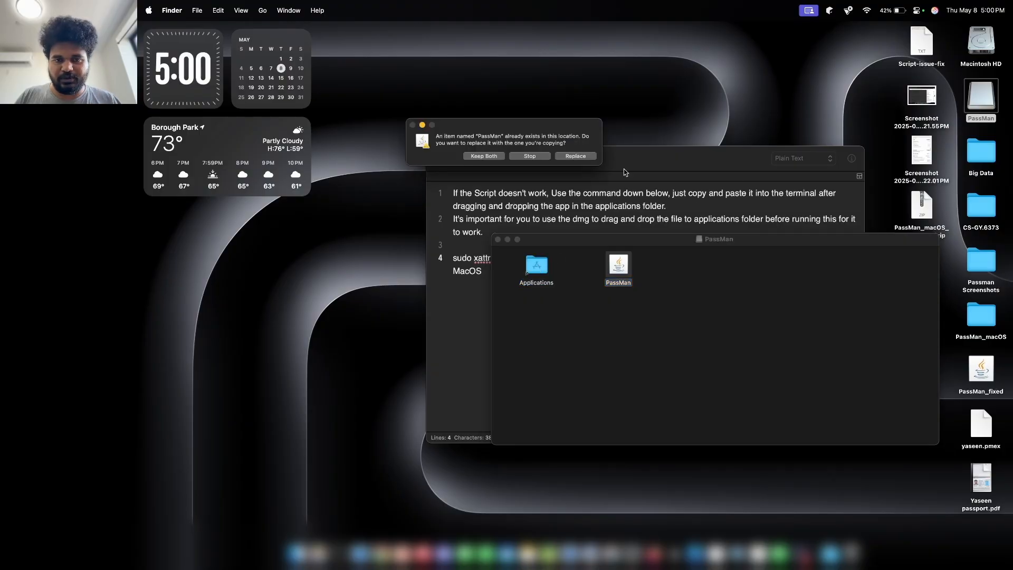
pyautogui.click(498, 156)
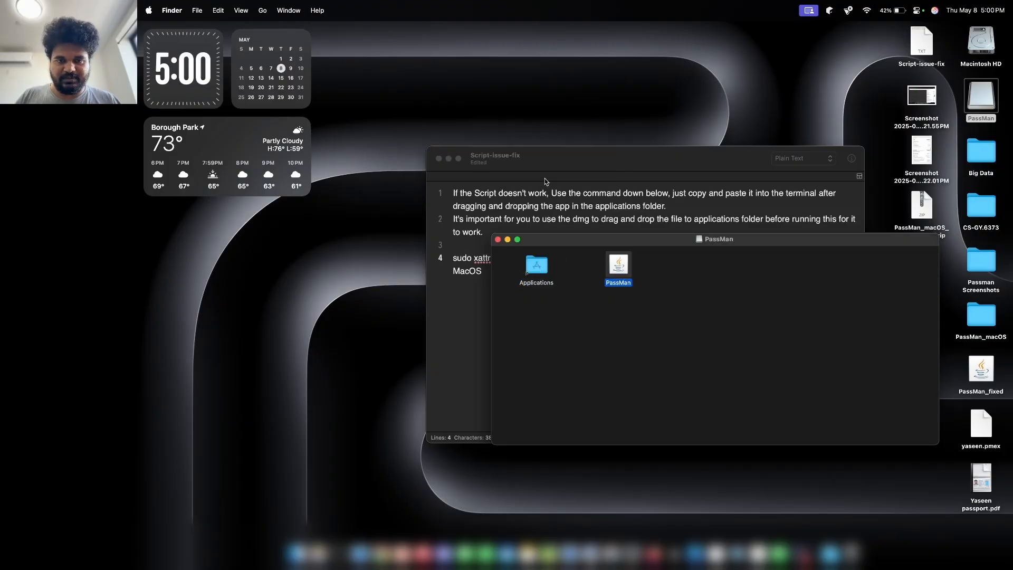
pyautogui.click(498, 240)
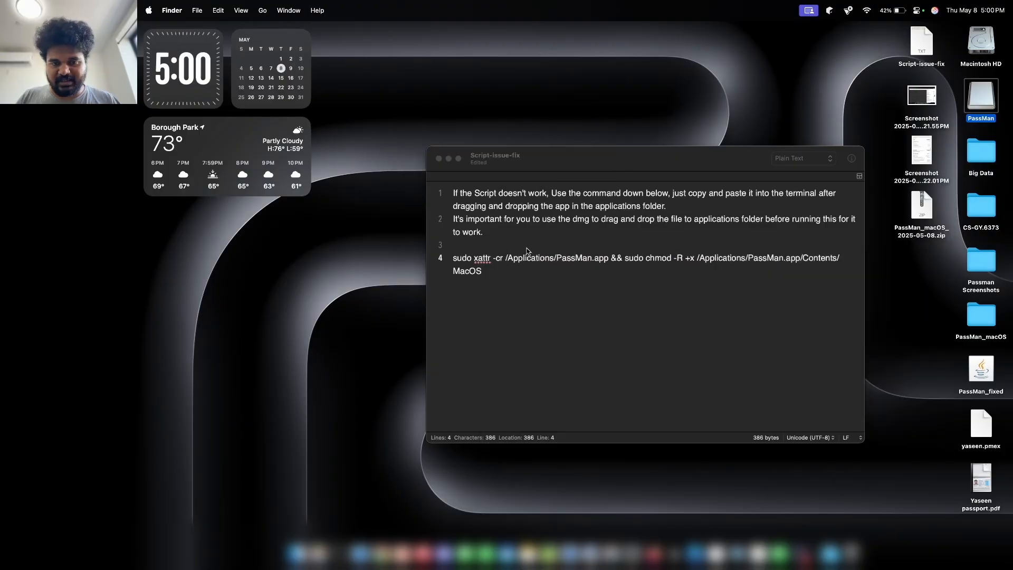
pyautogui.click(487, 270)
# Select line 4's full sudo xattr -cr and chmod -R +x command for PassMan.app.
pyautogui.tripleClick(487, 270)
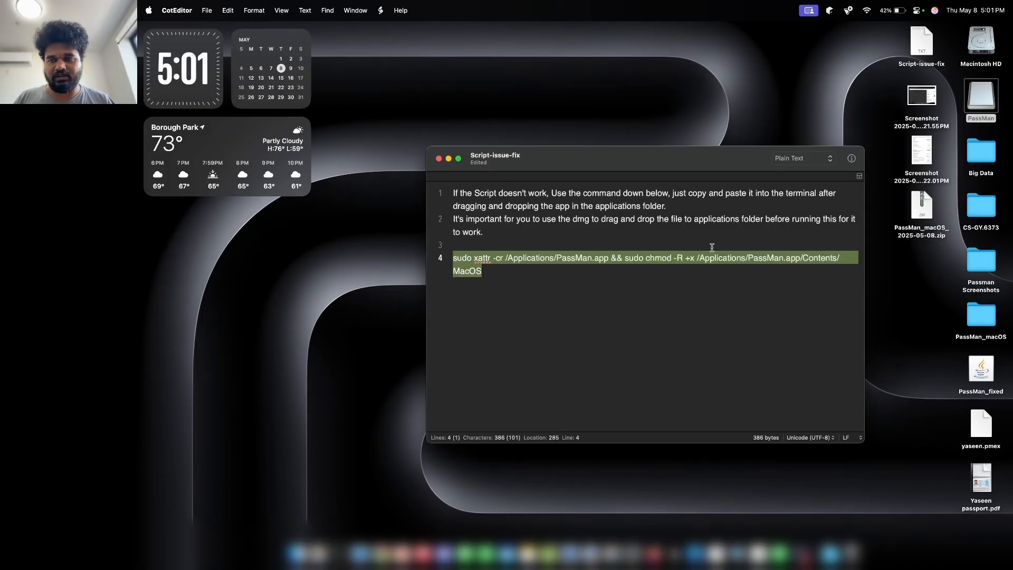
pyautogui.moveTo(482, 270); pyautogui.dragTo(453, 258)
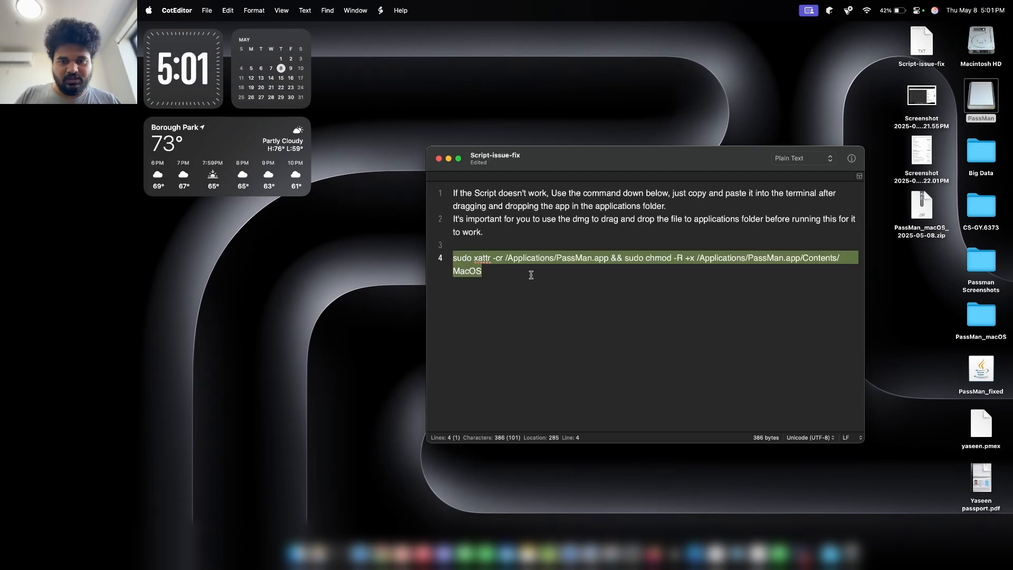